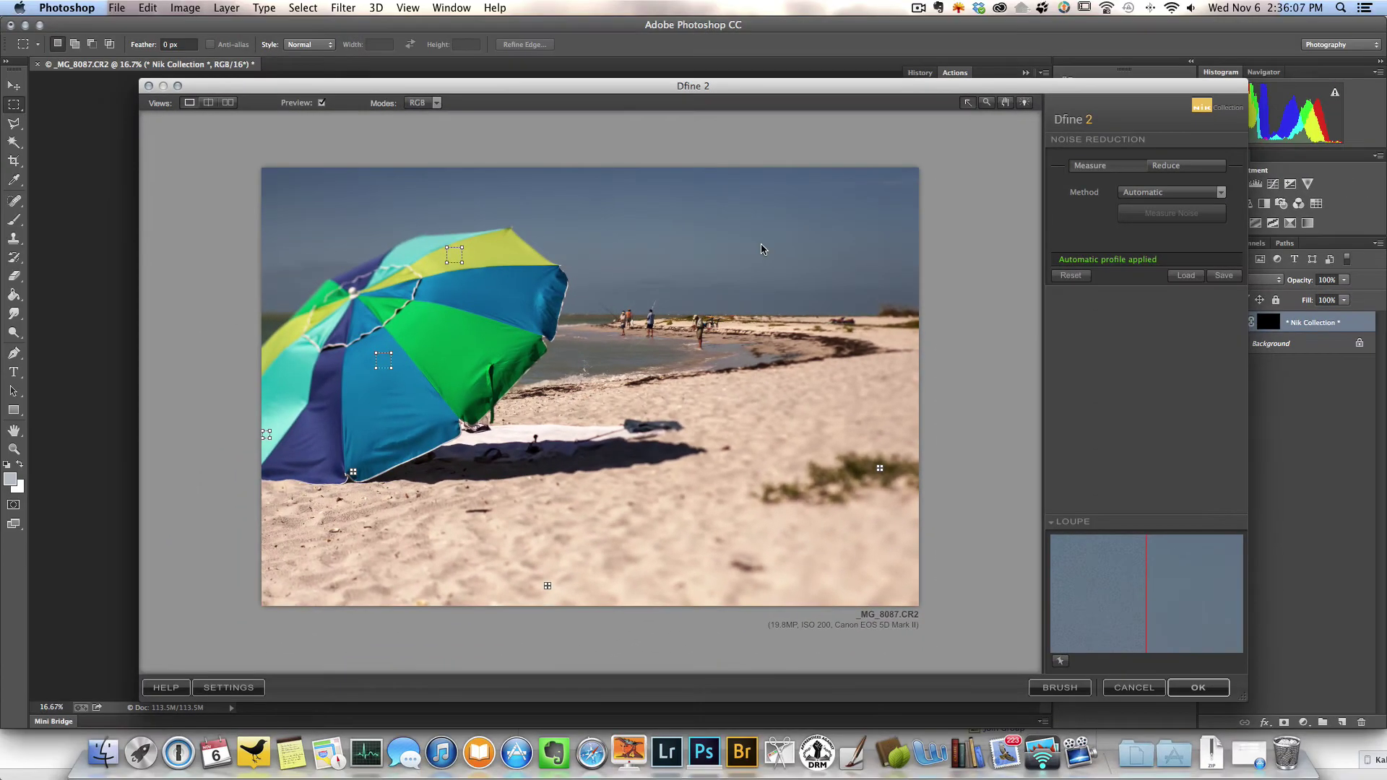
# - Apply the Dfine 2 noise reduction to the beach photo and launch Viveza 2
pyautogui.click(1201, 688)
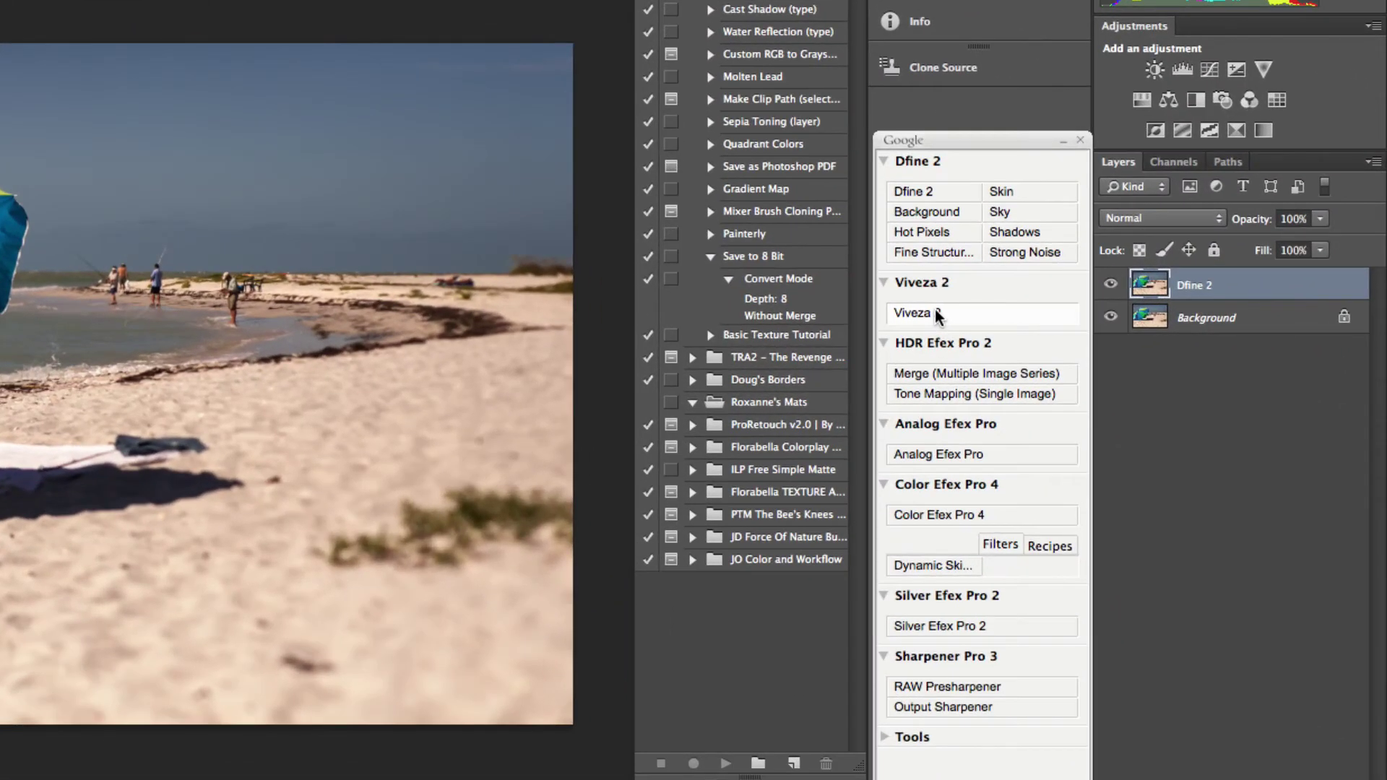
pyautogui.click(1097, 343)
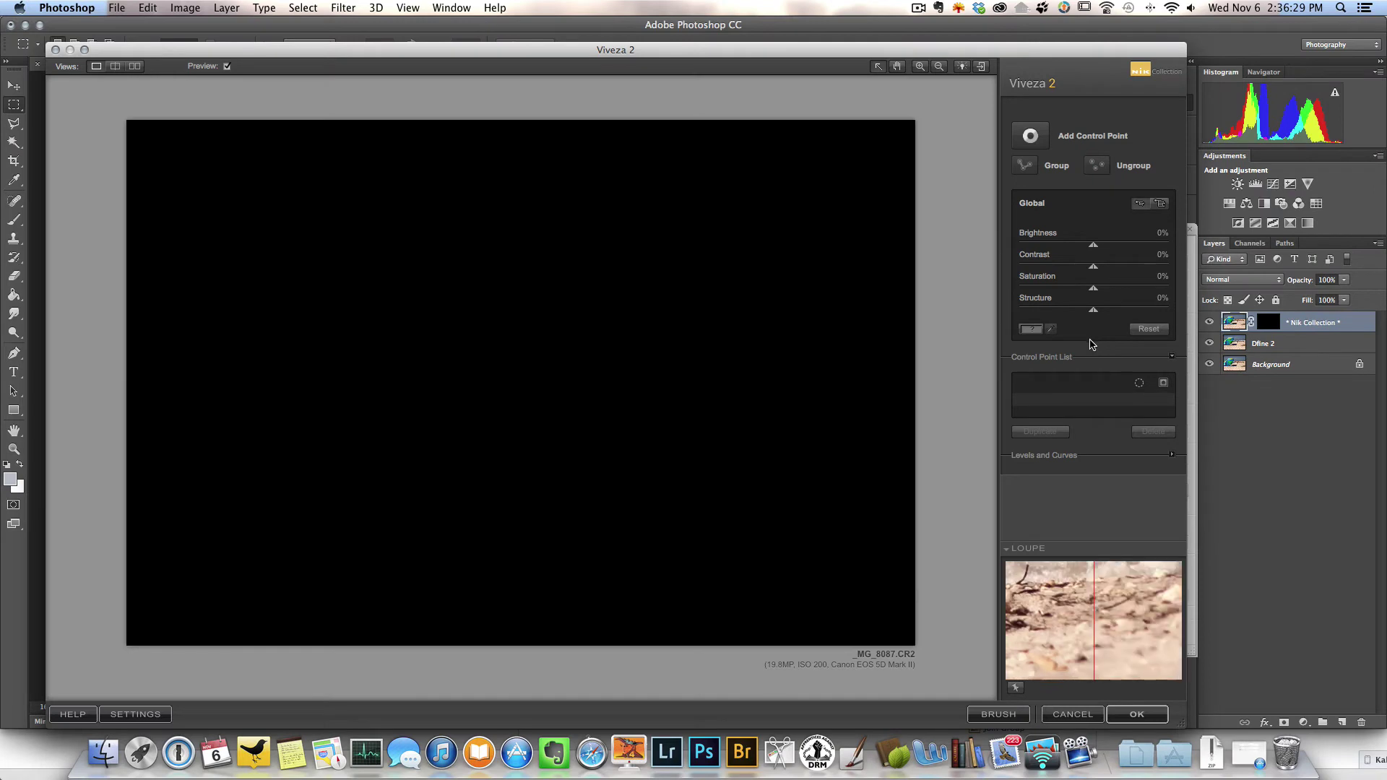
# - Add a control point on the distant fisherman in blue with size 10%, Brightness 7%, Contrast 4% and Structure 13%
pyautogui.click(1030, 137)
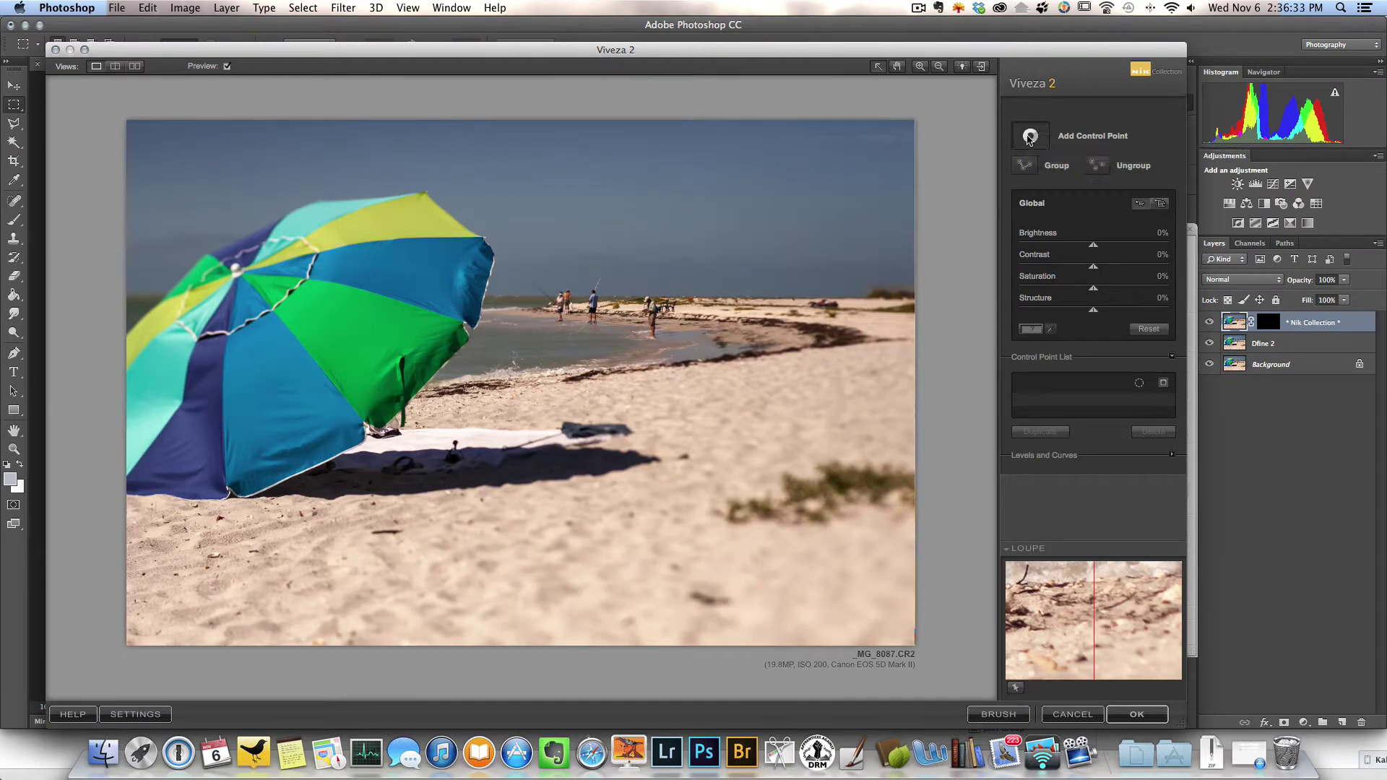
pyautogui.click(590, 304)
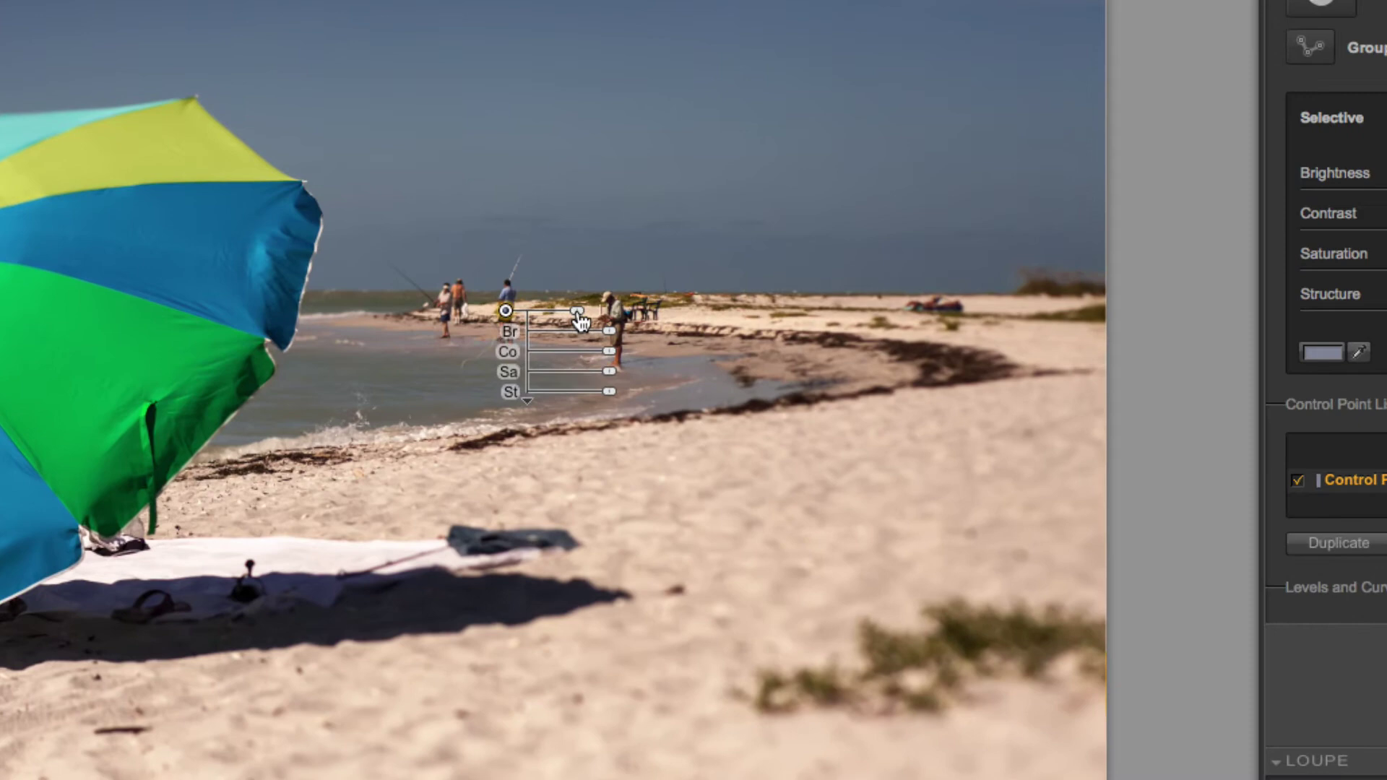
pyautogui.moveTo(583, 318); pyautogui.dragTo(614, 340)
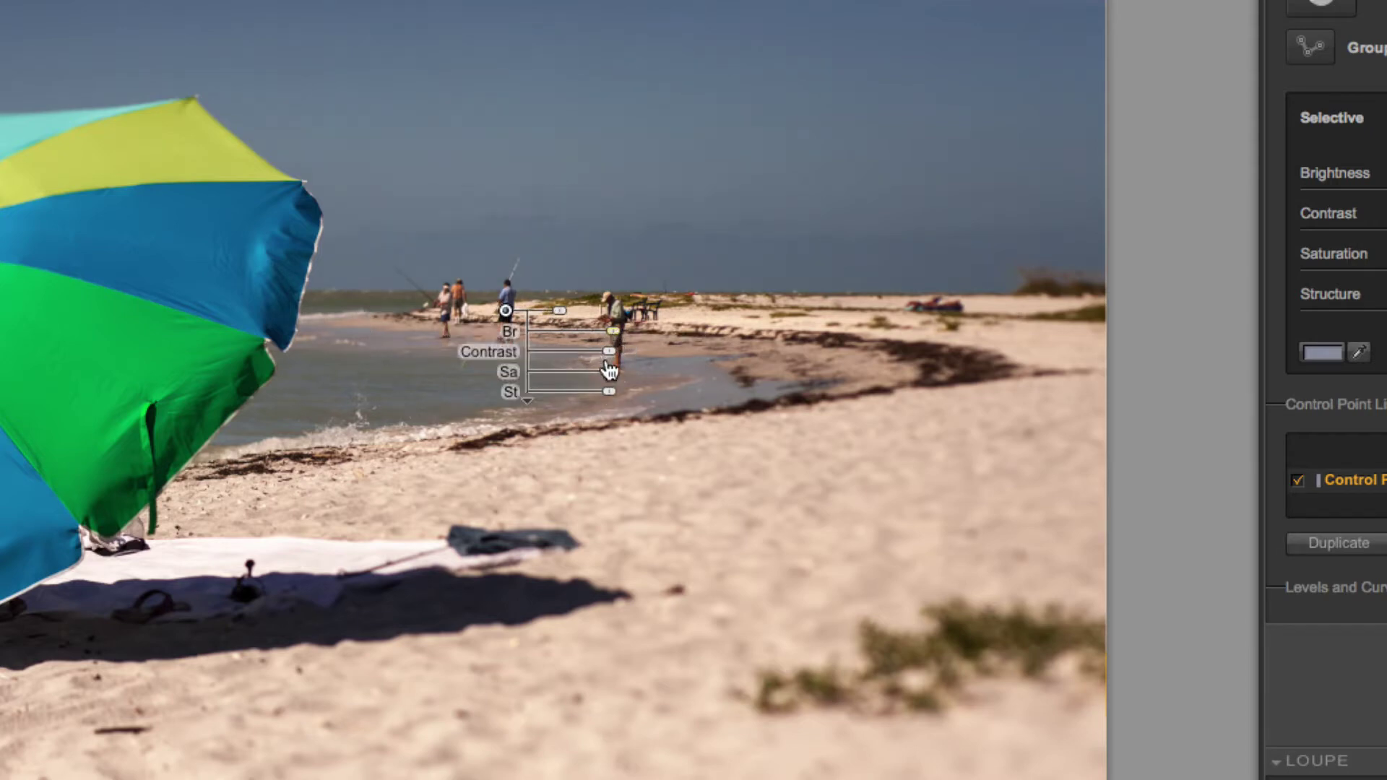
pyautogui.moveTo(610, 394); pyautogui.dragTo(619, 402)
pyautogui.moveTo(610, 362); pyautogui.dragTo(613, 362)
# - Add a control point on the shoreline sand with size 9%, Brightness 7%, Contrast 7% and Structure 15%
pyautogui.click(1329, 6)
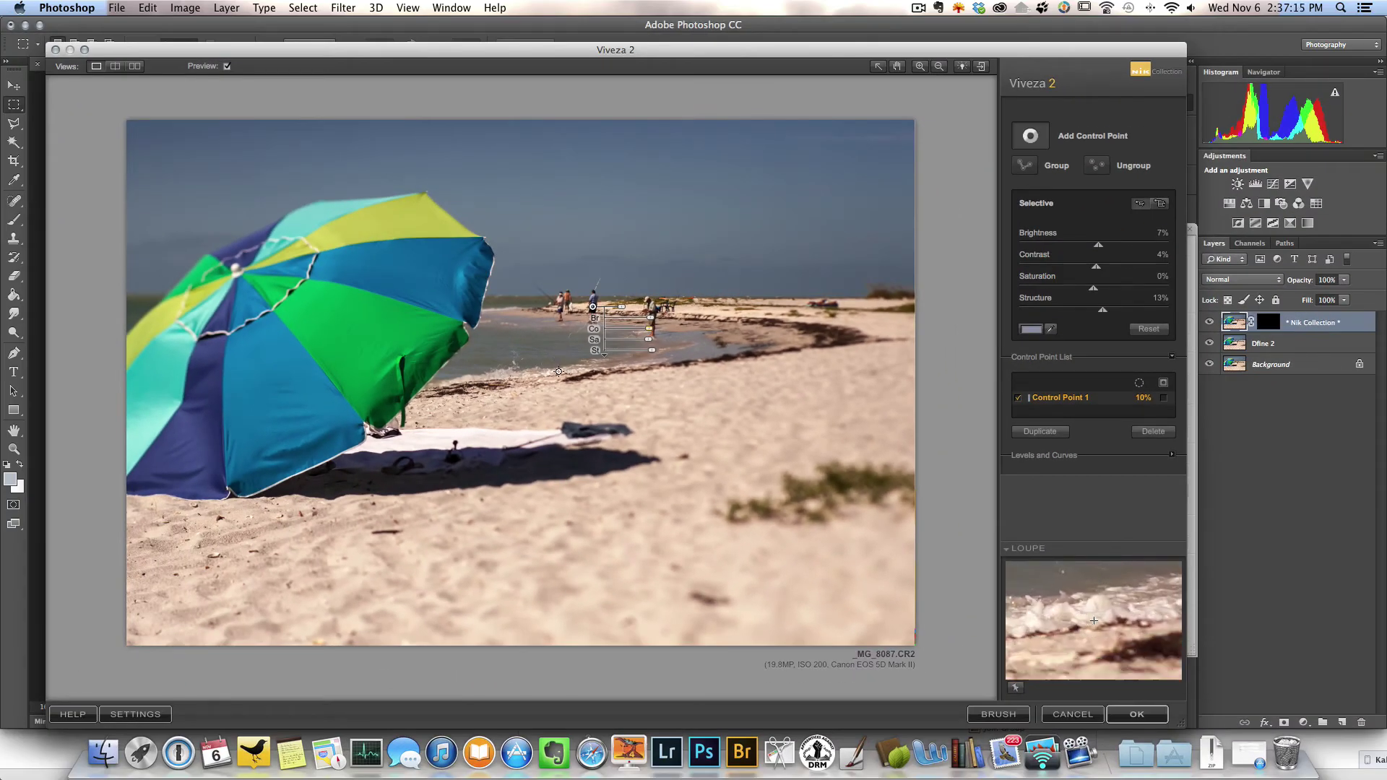
pyautogui.click(558, 372)
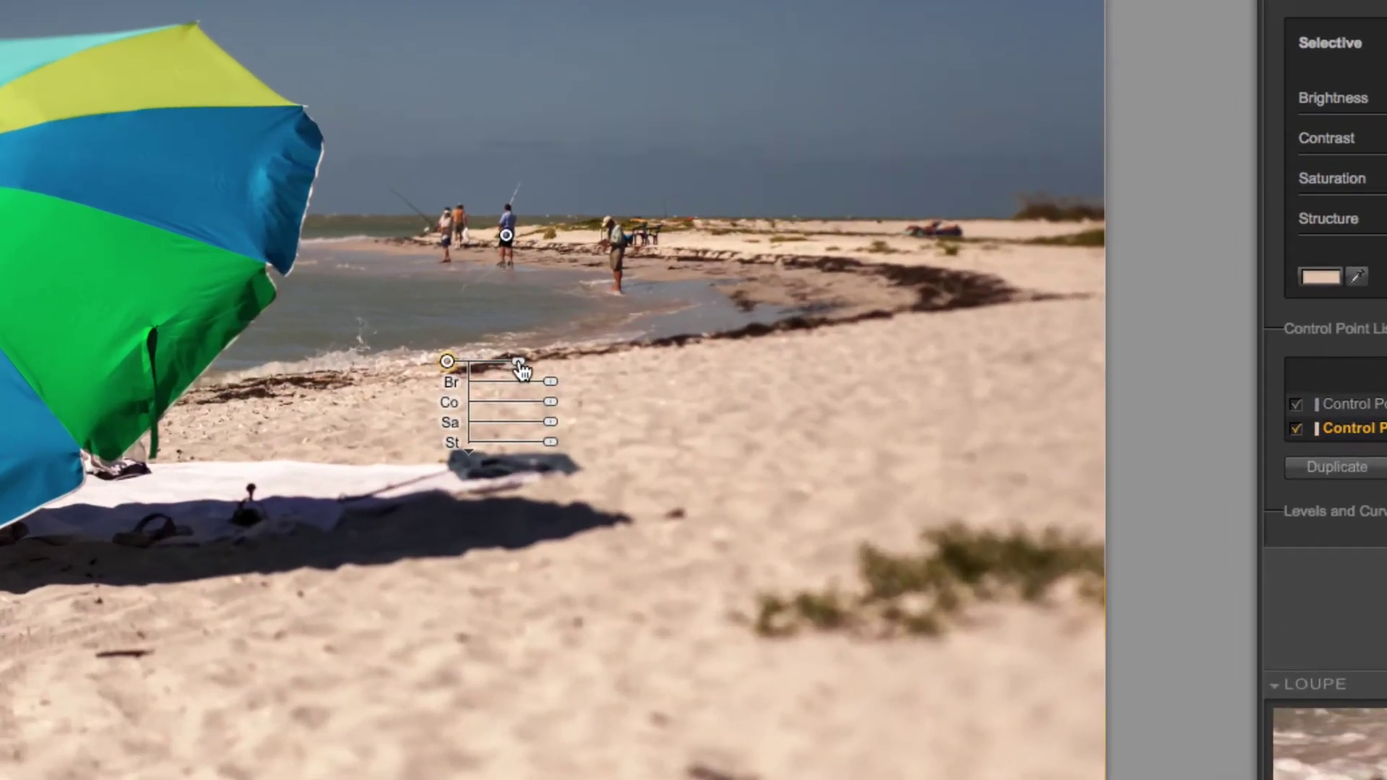
pyautogui.moveTo(600, 375); pyautogui.dragTo(564, 452)
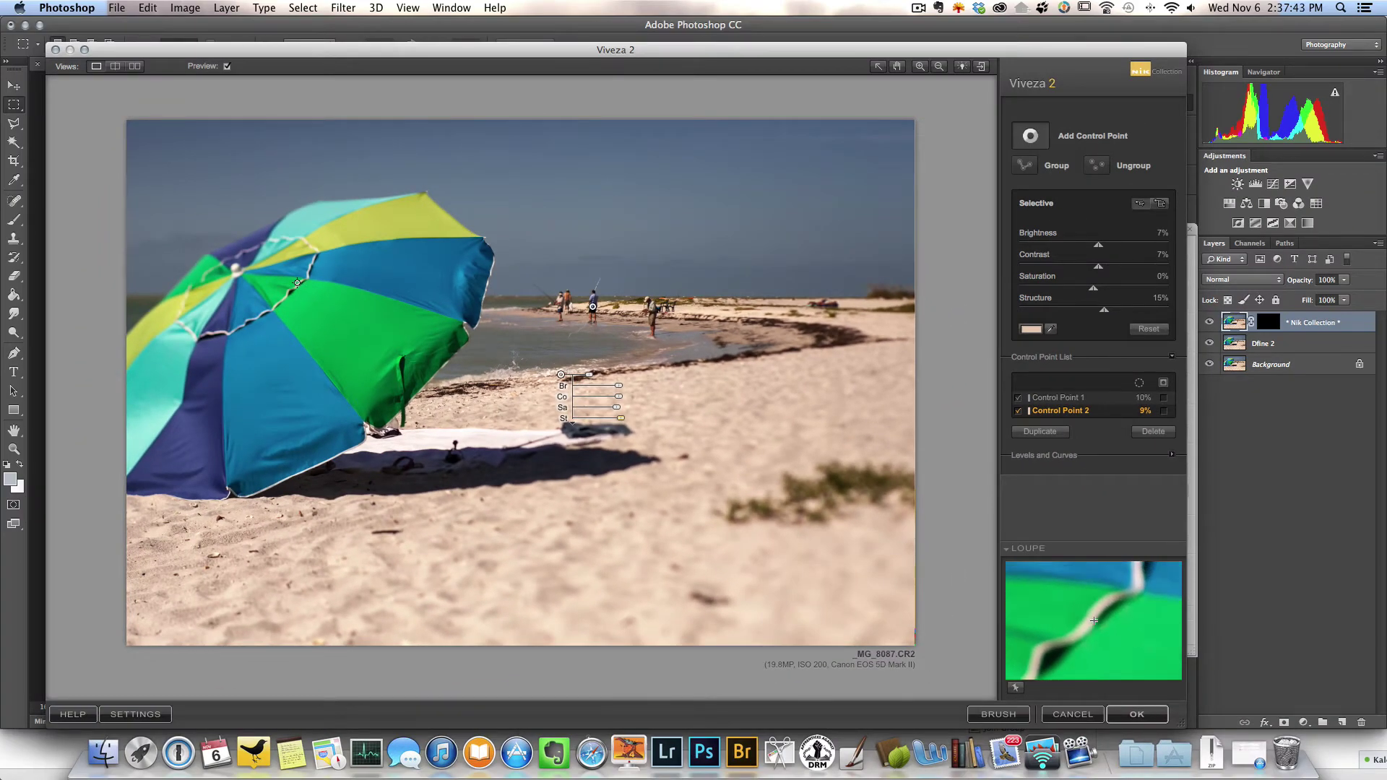
# - Add a control point on the umbrella's green panel with size 18%, Contrast 20% and Structure 38%, and apply the Viveza adjustments
pyautogui.click(296, 283)
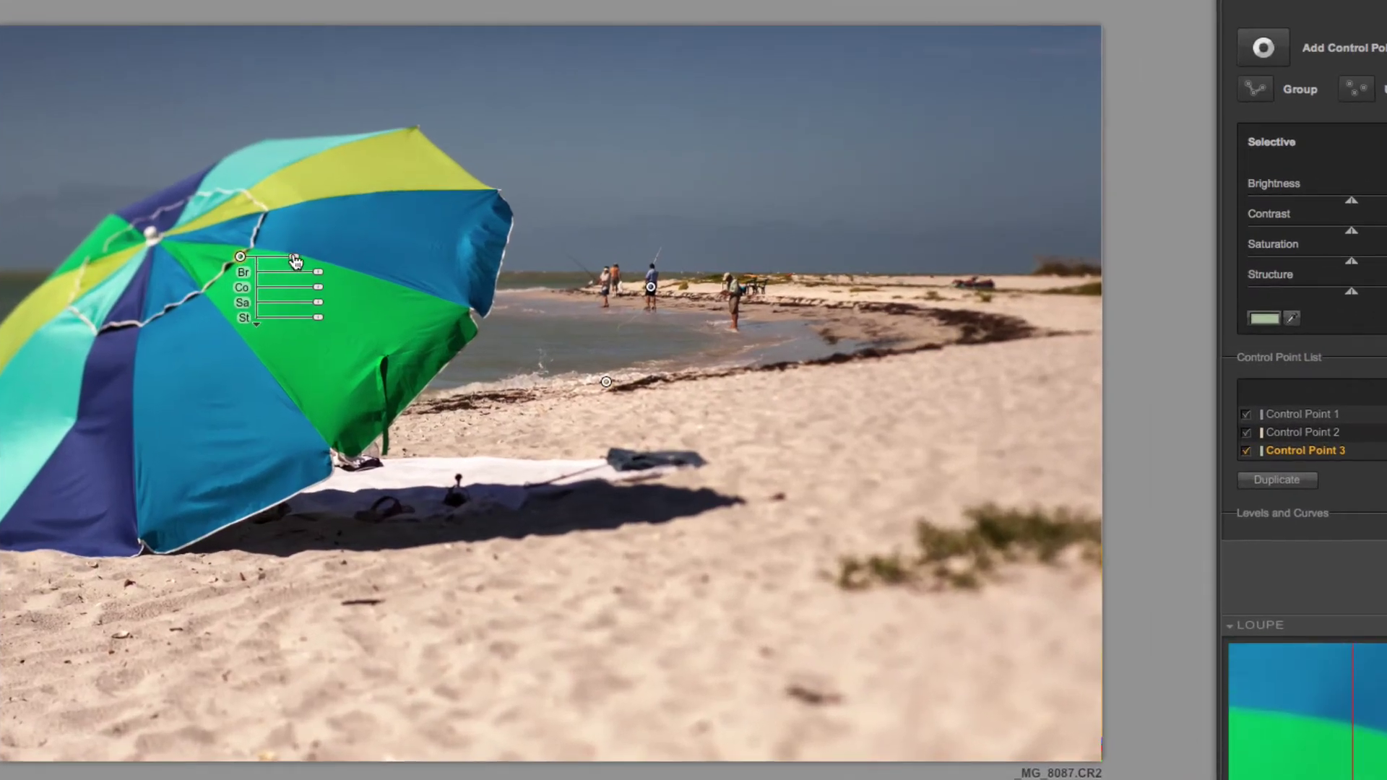
pyautogui.moveTo(296, 262); pyautogui.dragTo(335, 328)
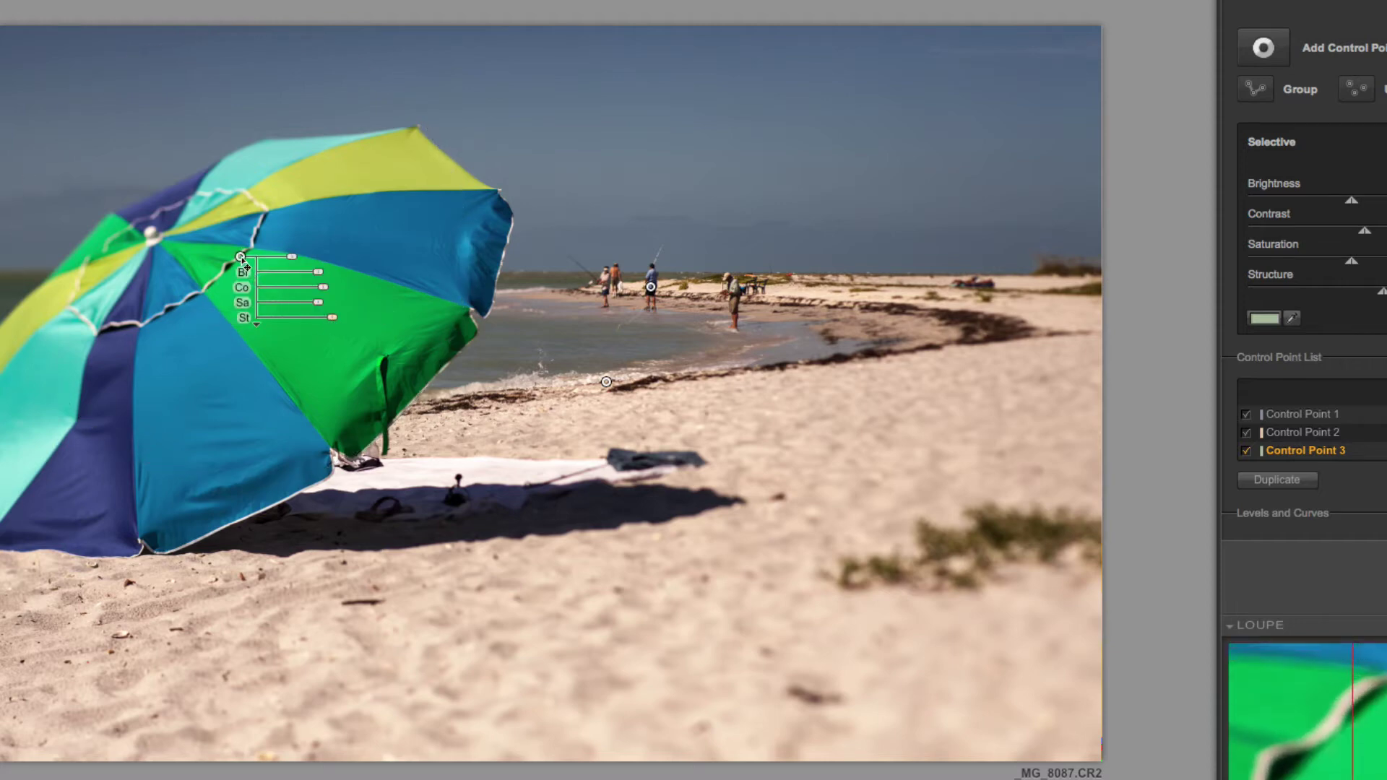
pyautogui.moveTo(248, 271); pyautogui.dragTo(289, 393)
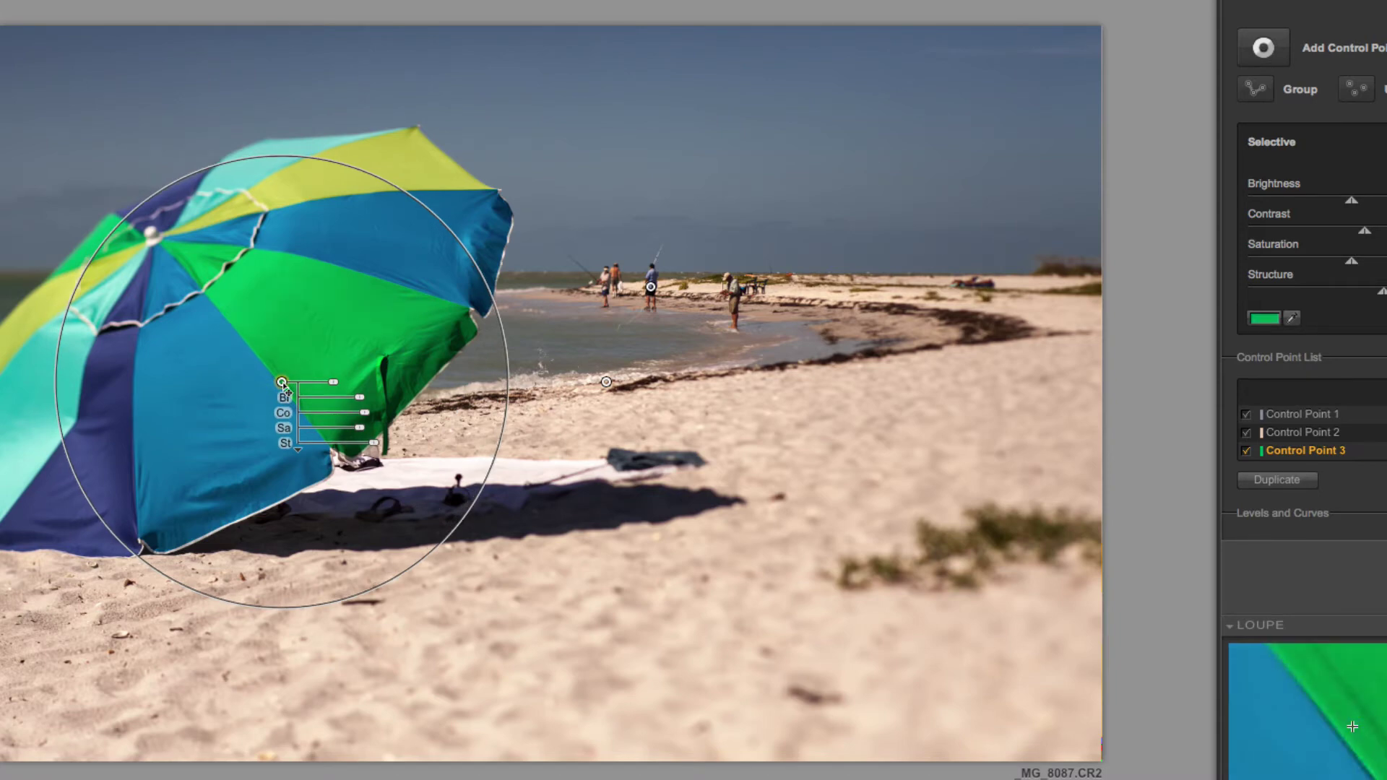
pyautogui.moveTo(287, 393); pyautogui.dragTo(438, 293)
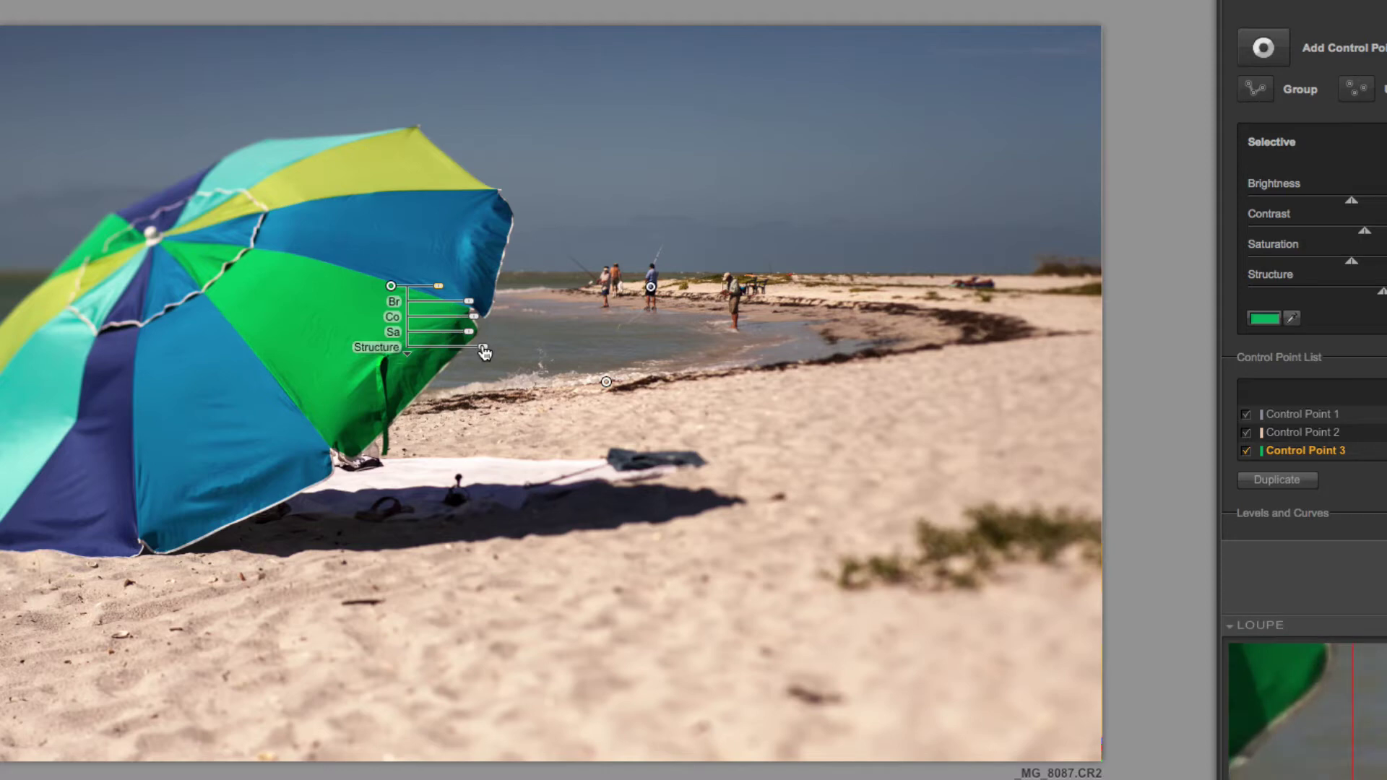
pyautogui.moveTo(484, 352); pyautogui.dragTo(478, 323)
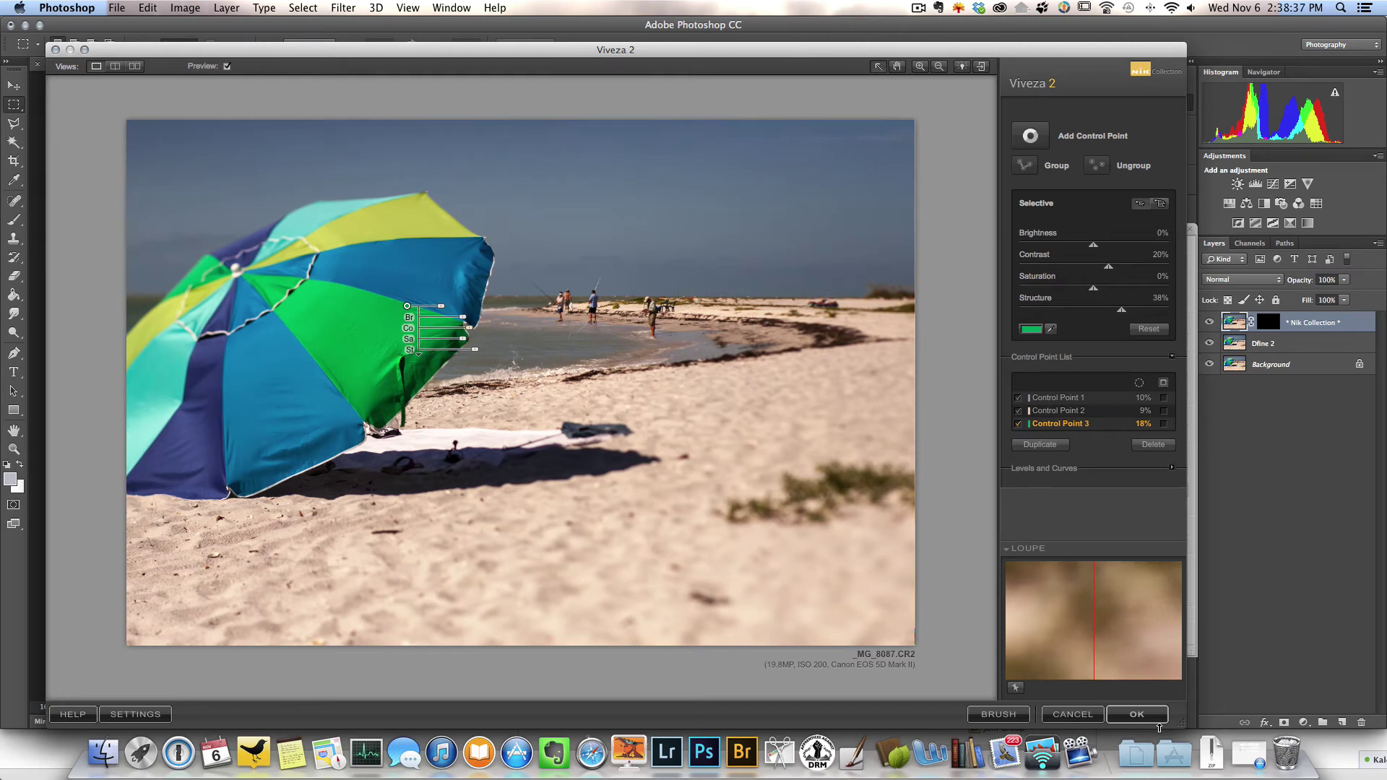
pyautogui.click(1156, 722)
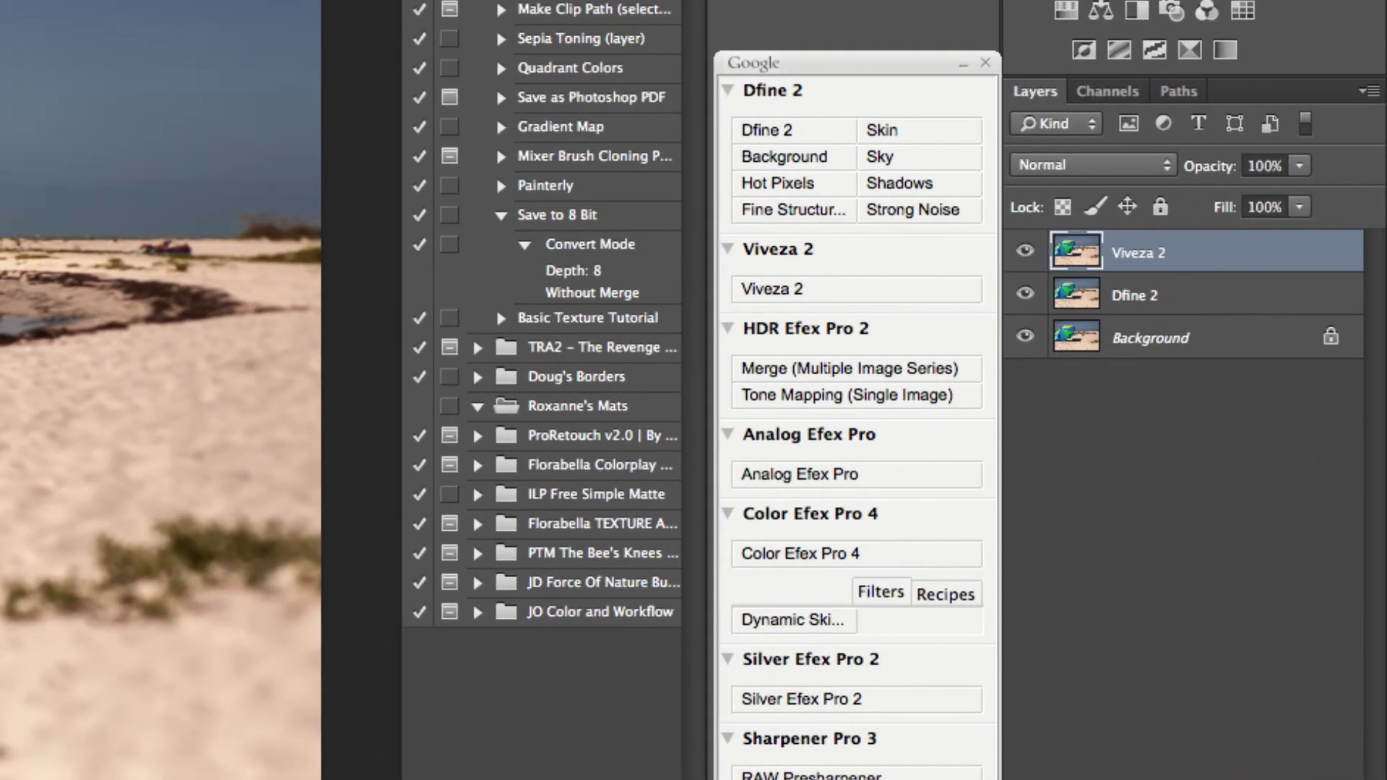
# - Launch Color Efex Pro 4 and choose the Pro Contrast filter
pyautogui.click(833, 556)
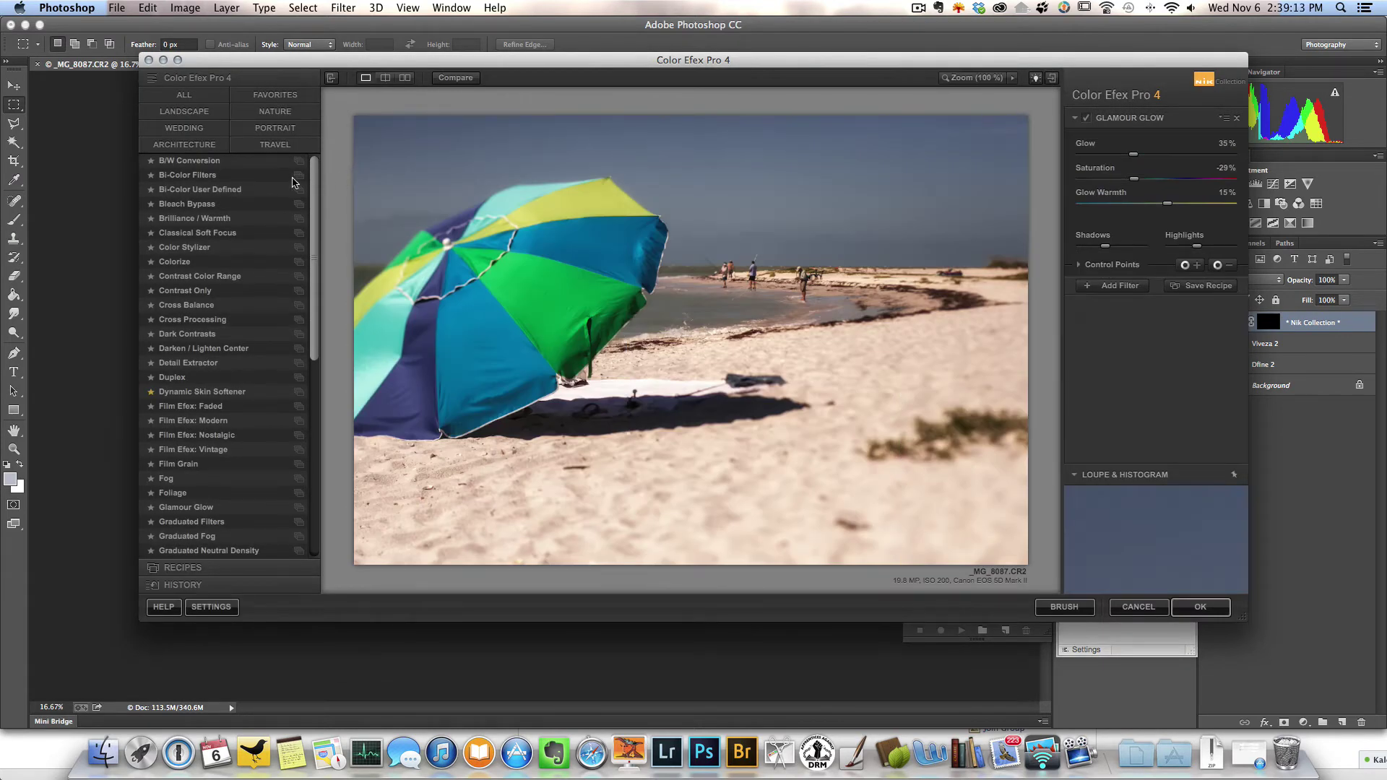
pyautogui.moveTo(315, 179); pyautogui.dragTo(333, 352)
pyautogui.click(166, 445)
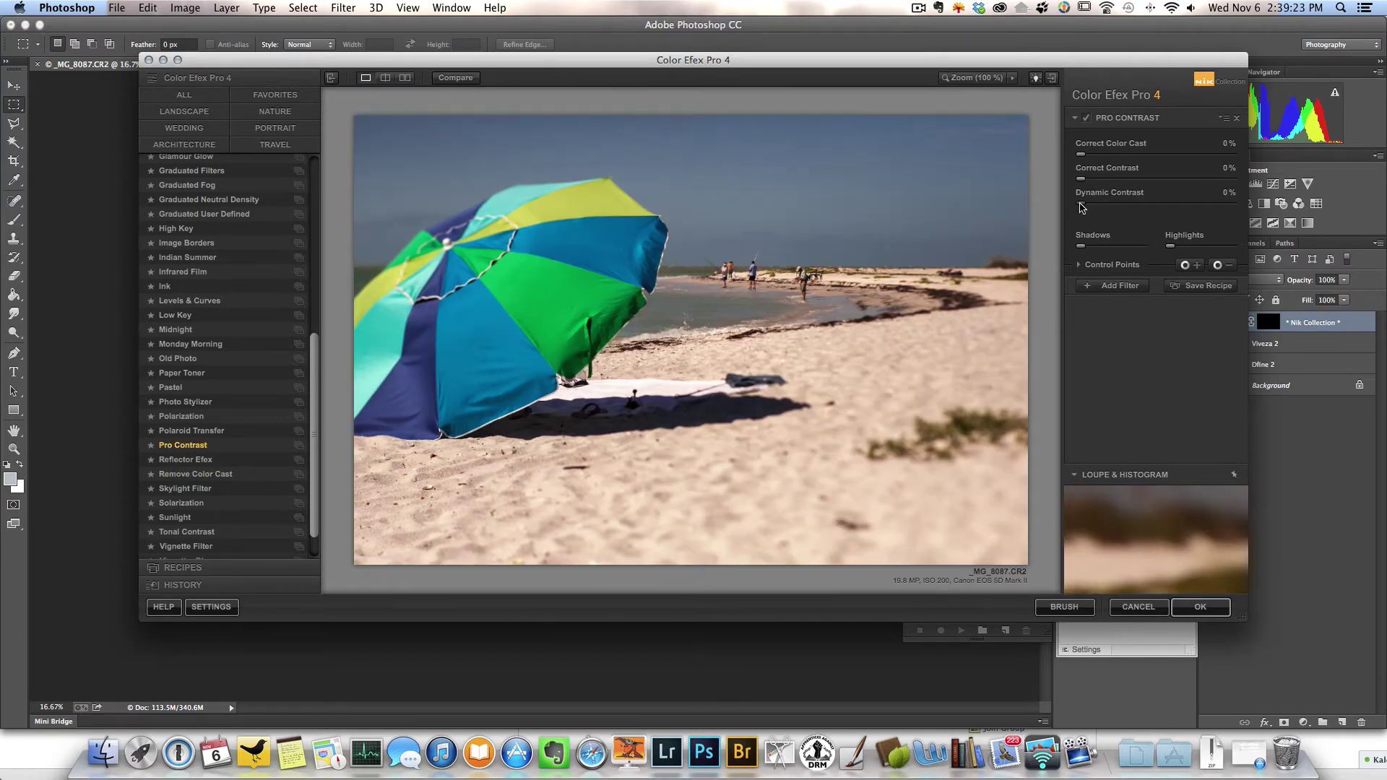
# - Raise Dynamic Contrast above 10% and Correct Contrast slightly, and apply the Pro Contrast filter
pyautogui.moveTo(1082, 207); pyautogui.dragTo(1091, 206)
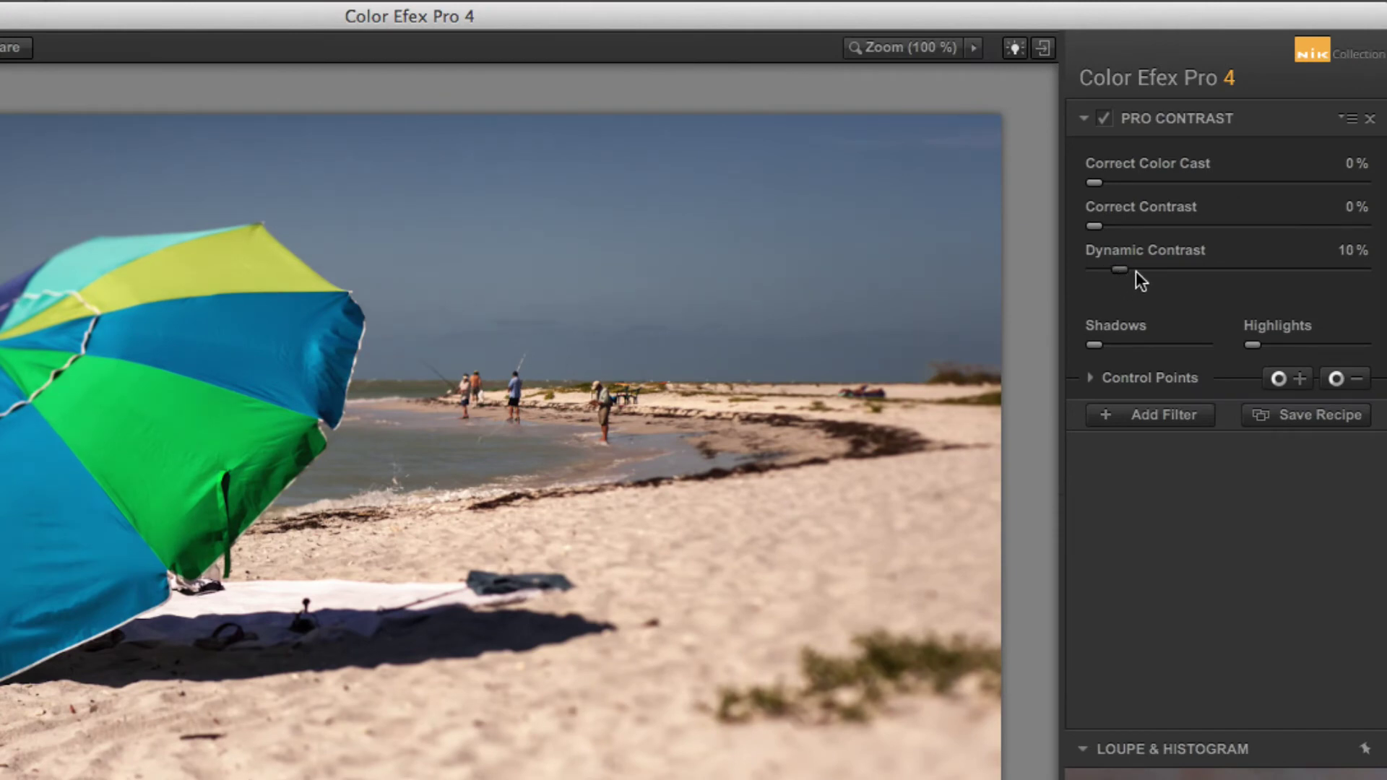
pyautogui.click(1157, 271)
pyautogui.moveTo(1097, 226); pyautogui.dragTo(1117, 227)
pyautogui.moveTo(1159, 271); pyautogui.dragTo(1178, 268)
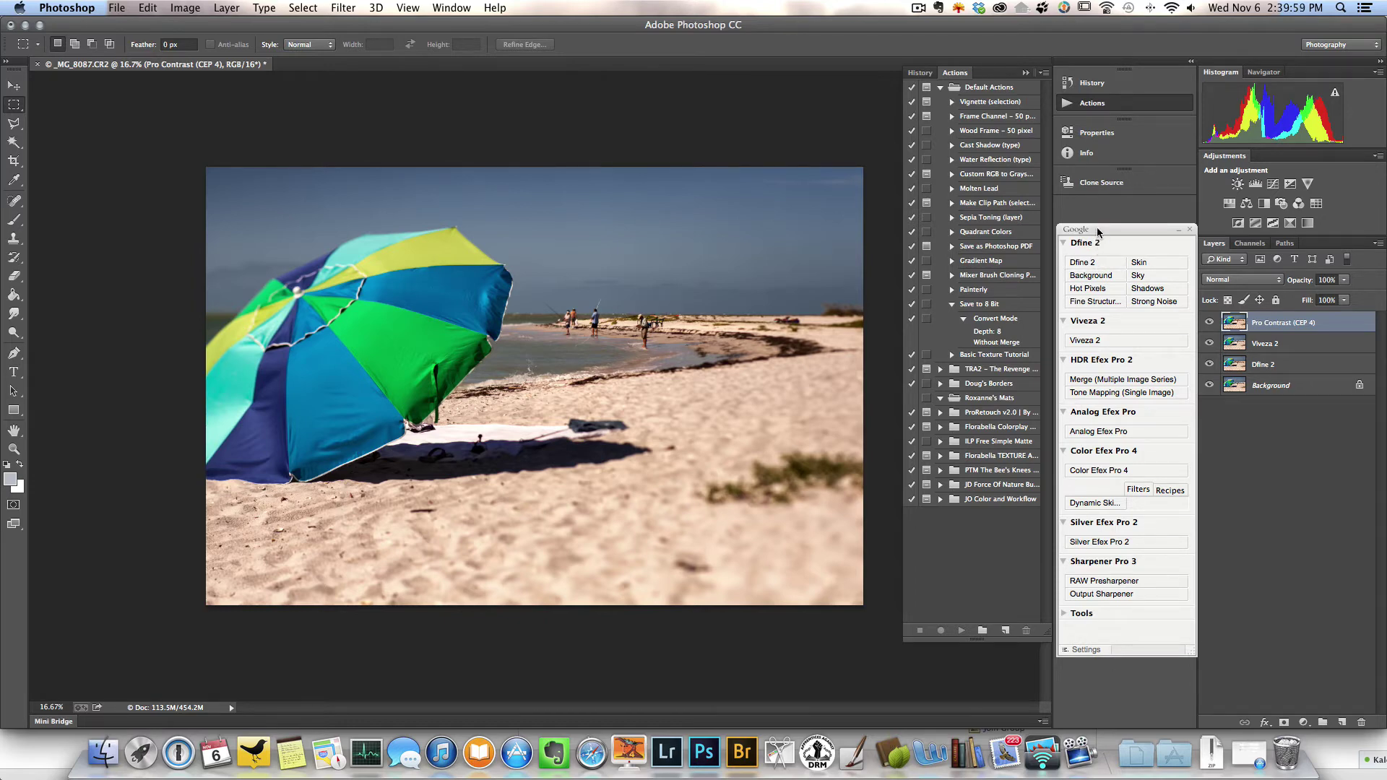
# - Shift the floating Google plug-in palette up slightly and launch Totally Rad's RadLab filter on the Pro Contrast layer
pyautogui.moveTo(1099, 230)
pyautogui.mouseDown()
pyautogui.moveTo(1096, 176)
pyautogui.moveTo(1102, 191)
pyautogui.mouseUp()
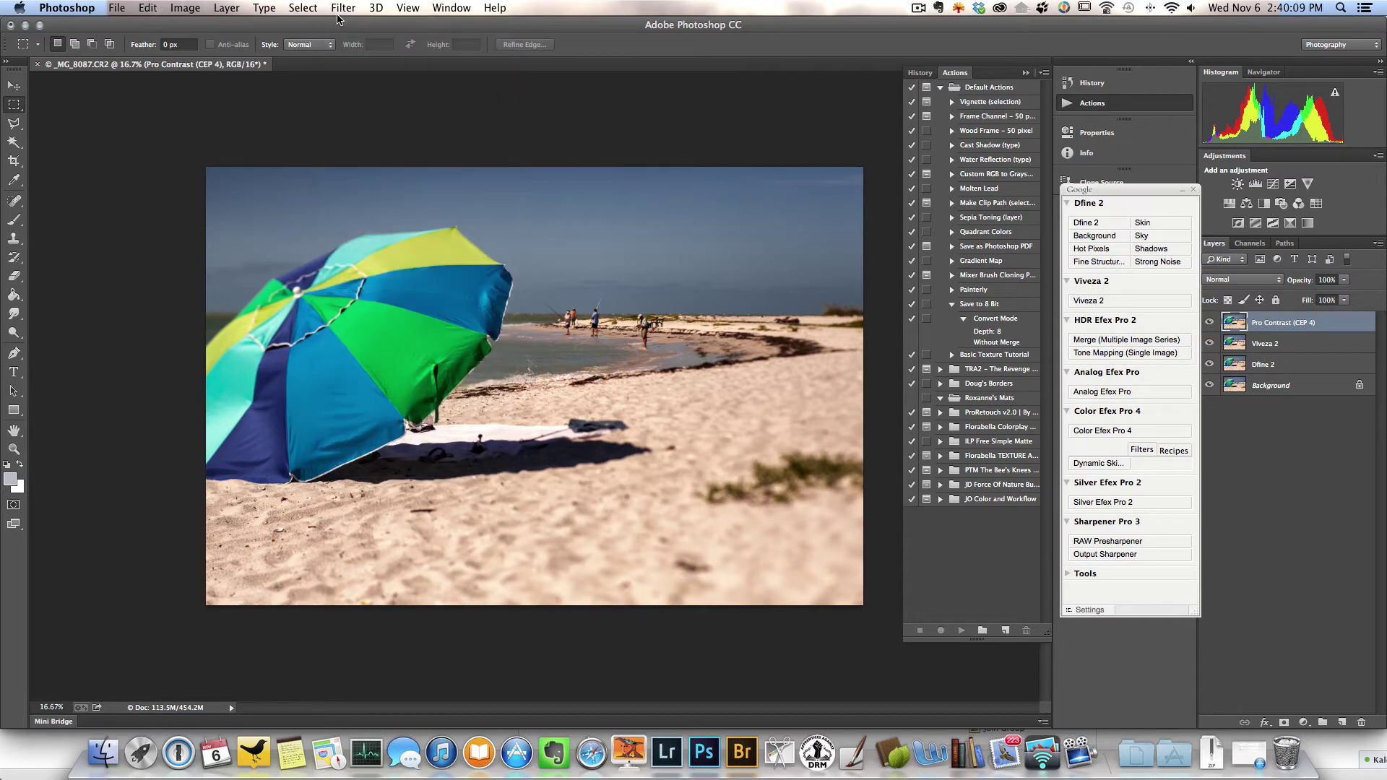
pyautogui.click(342, 9)
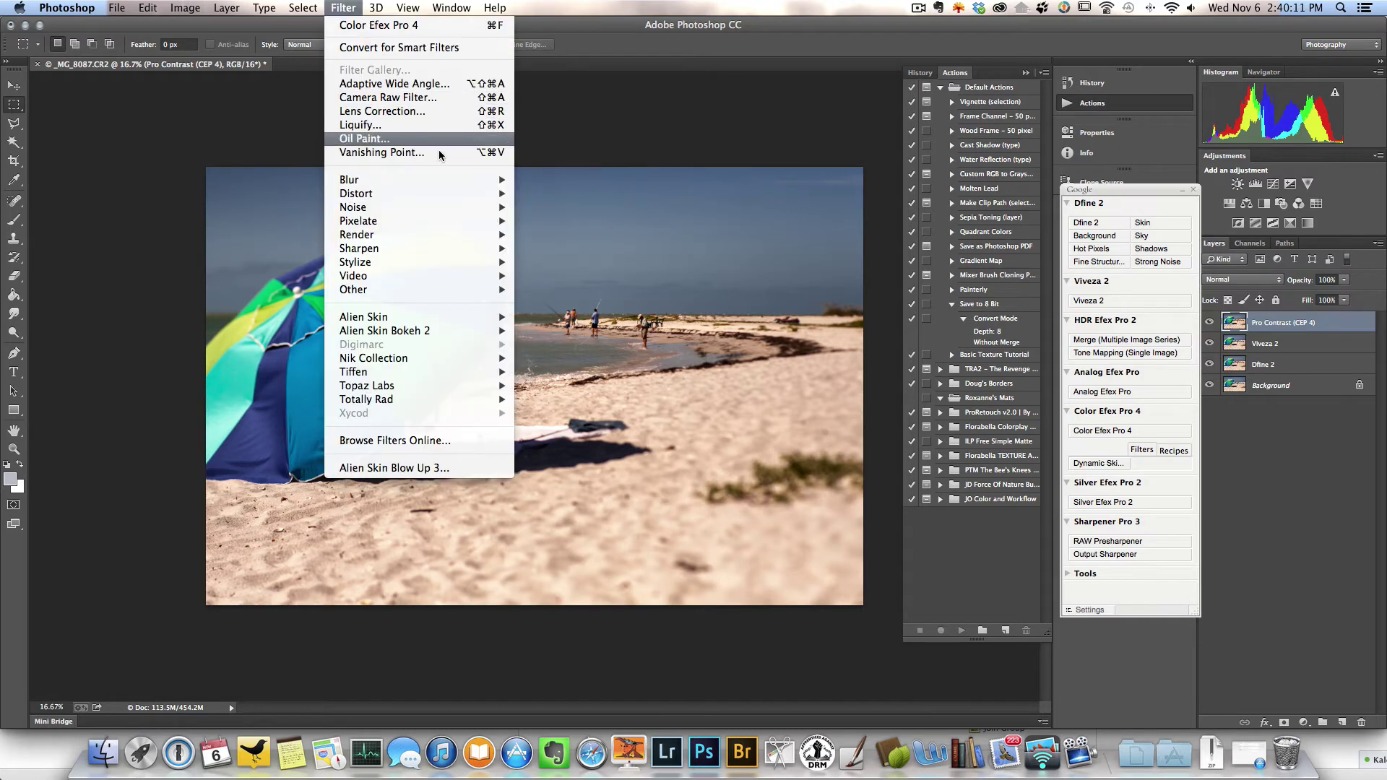
pyautogui.moveTo(504, 408)
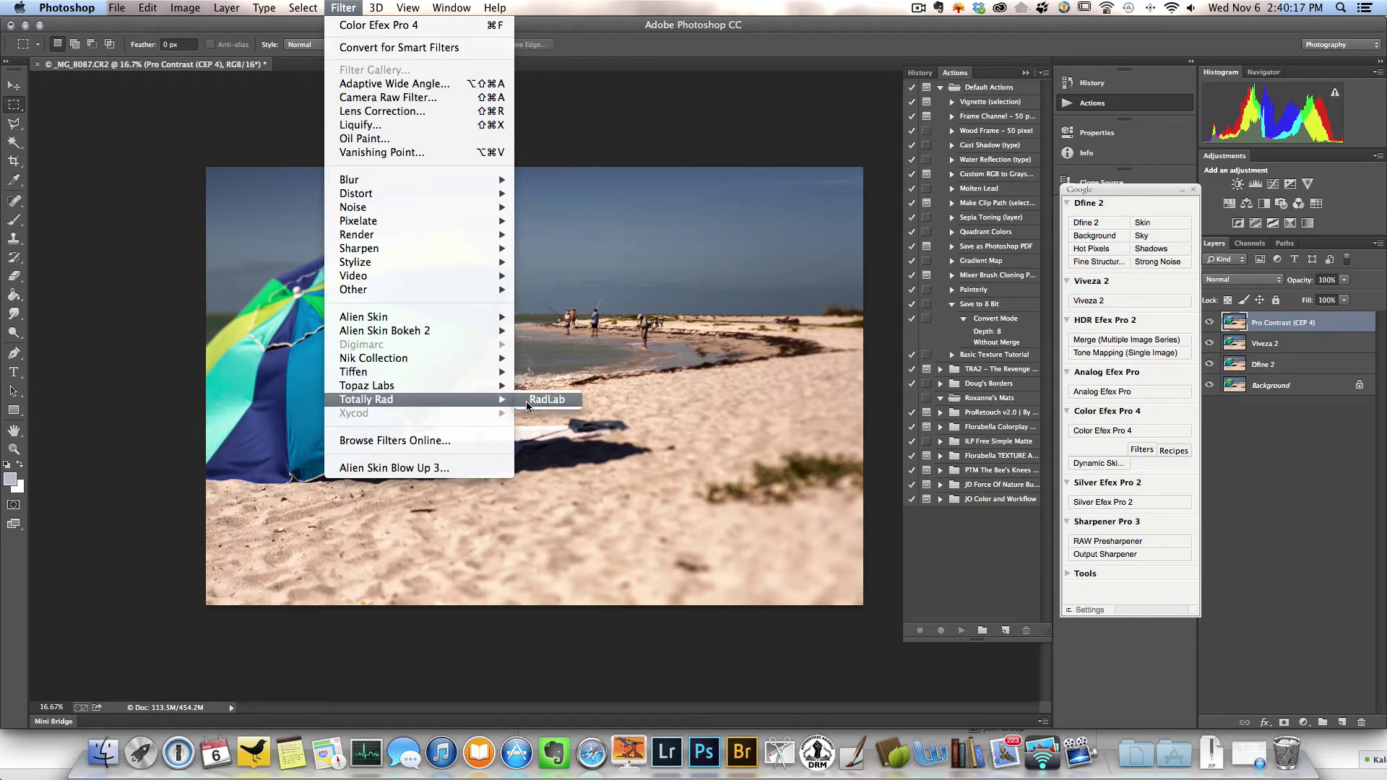
pyautogui.click(527, 405)
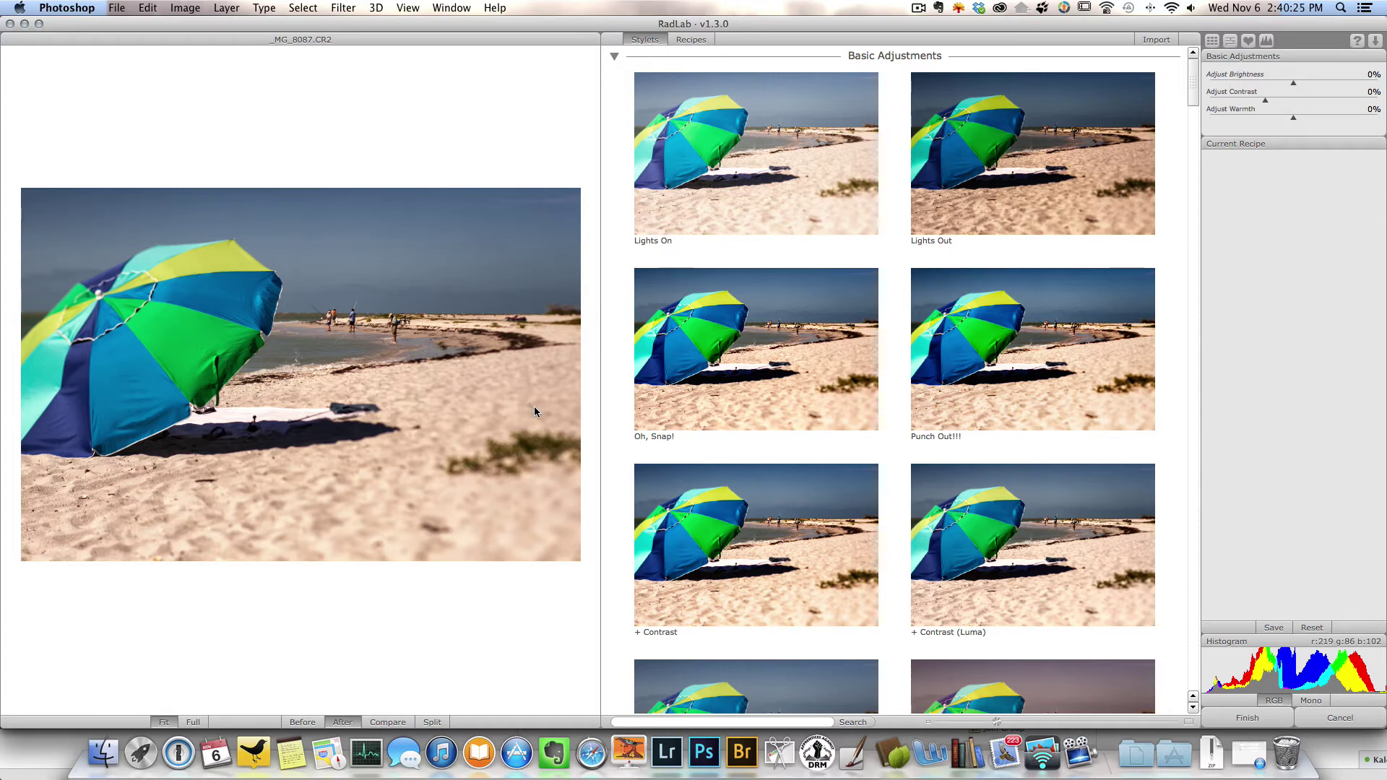
# - Add the Oh, Snap! stylet with Strength 88% and Snap 91%, and set the basic Warmth adjustment to 4%
pyautogui.click(724, 413)
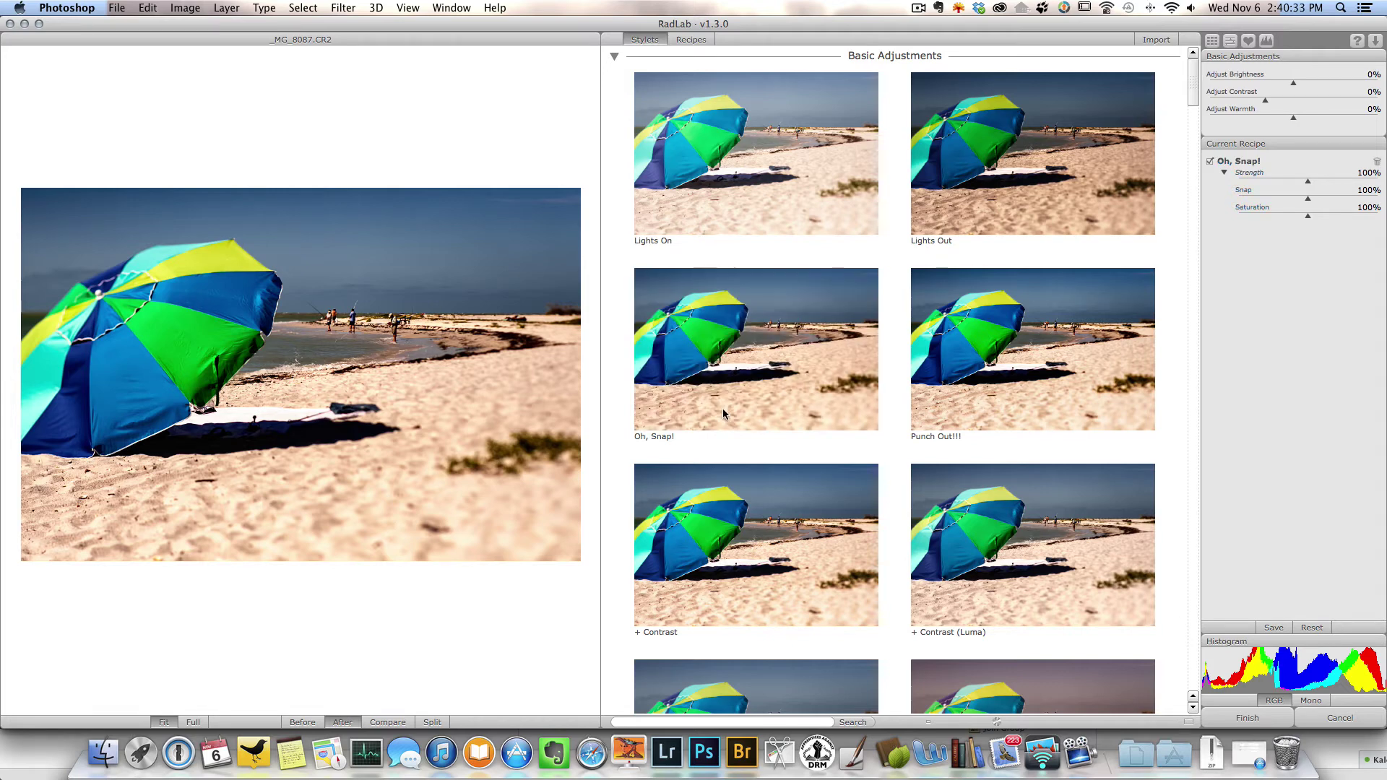
pyautogui.click(1051, 357)
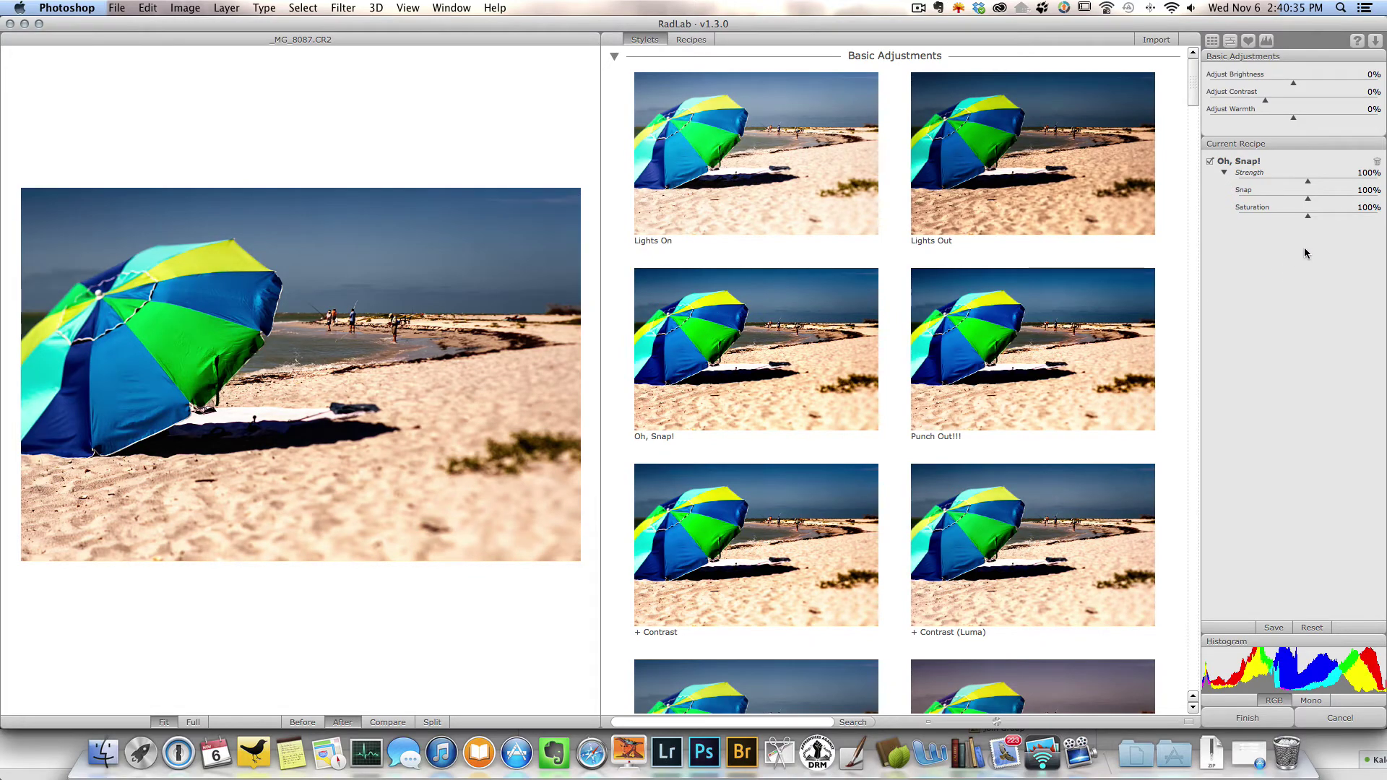
pyautogui.moveTo(1308, 185); pyautogui.dragTo(1299, 185)
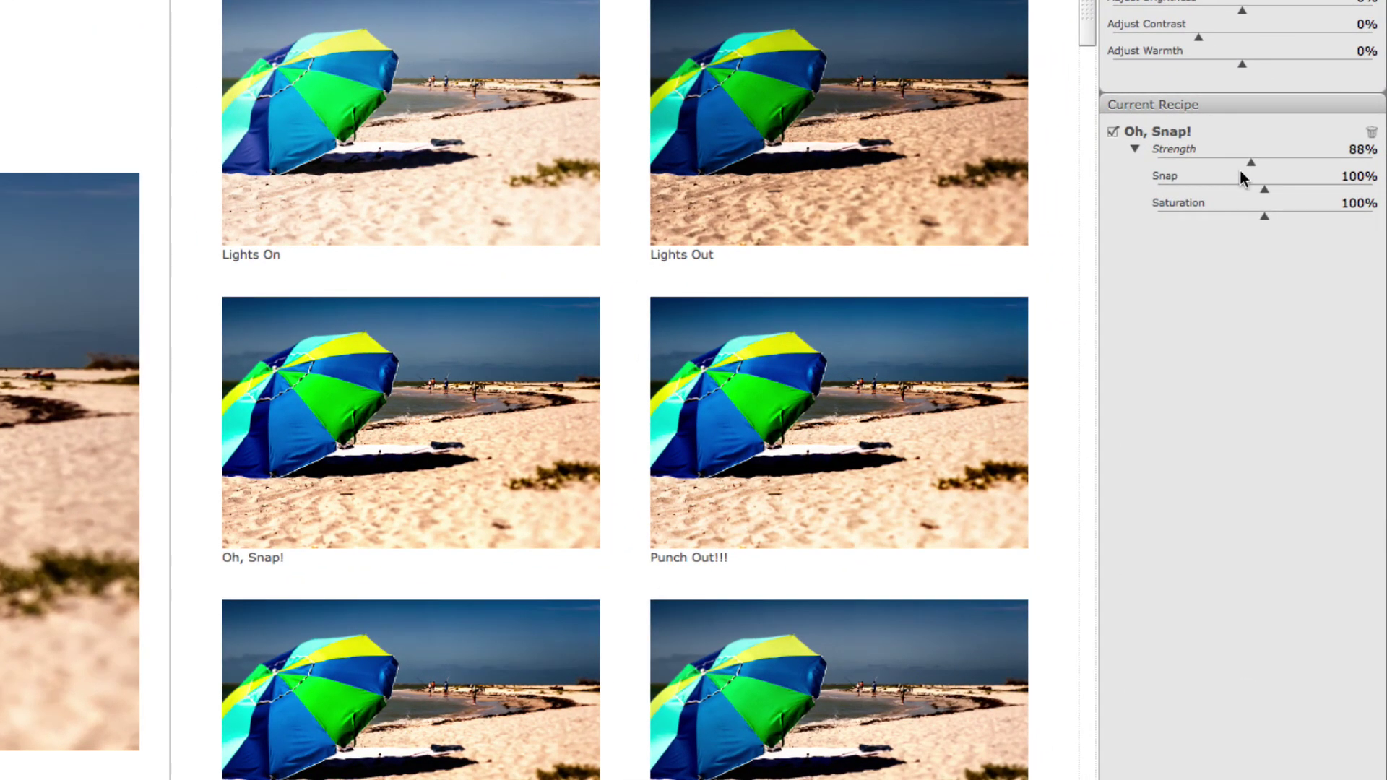
pyautogui.moveTo(1265, 189); pyautogui.dragTo(1255, 189)
pyautogui.moveTo(1086, 28); pyautogui.dragTo(1108, 72)
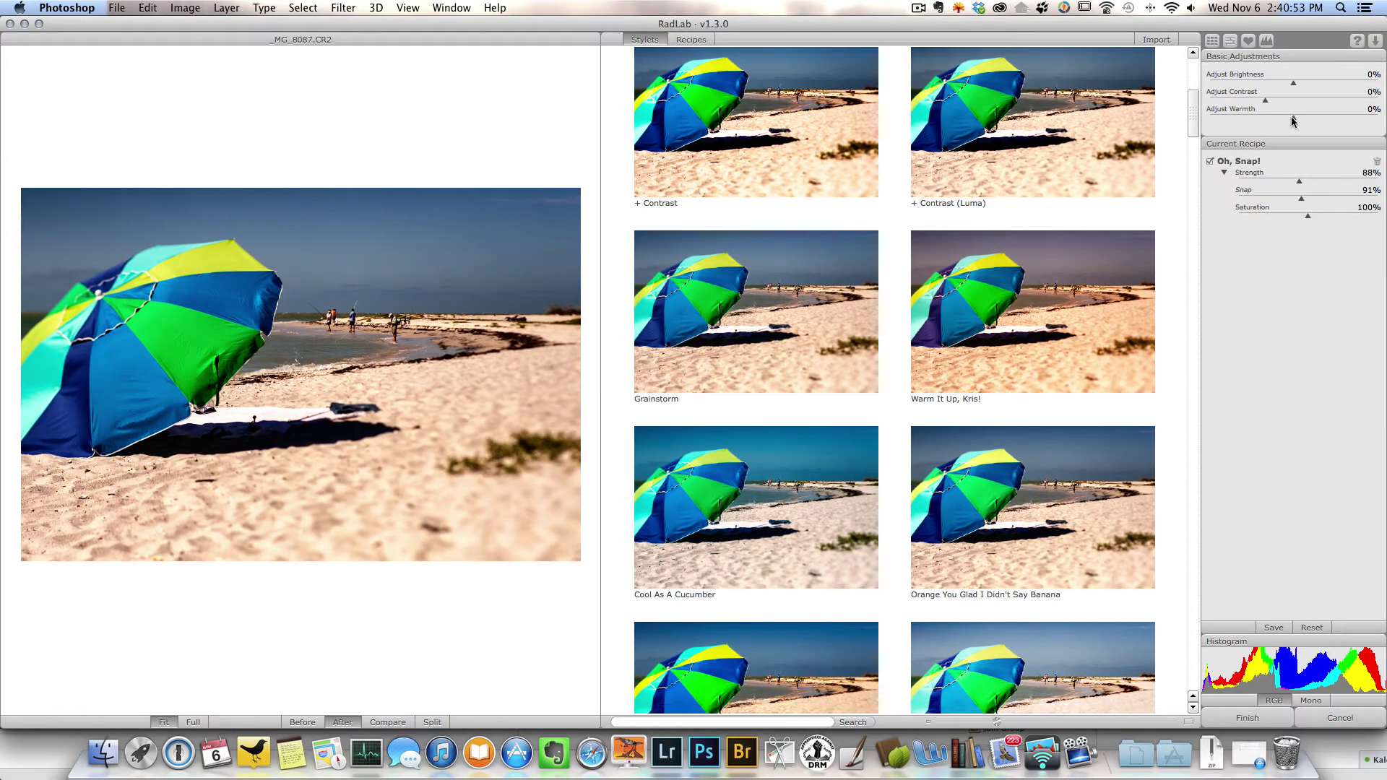
pyautogui.click(1291, 116)
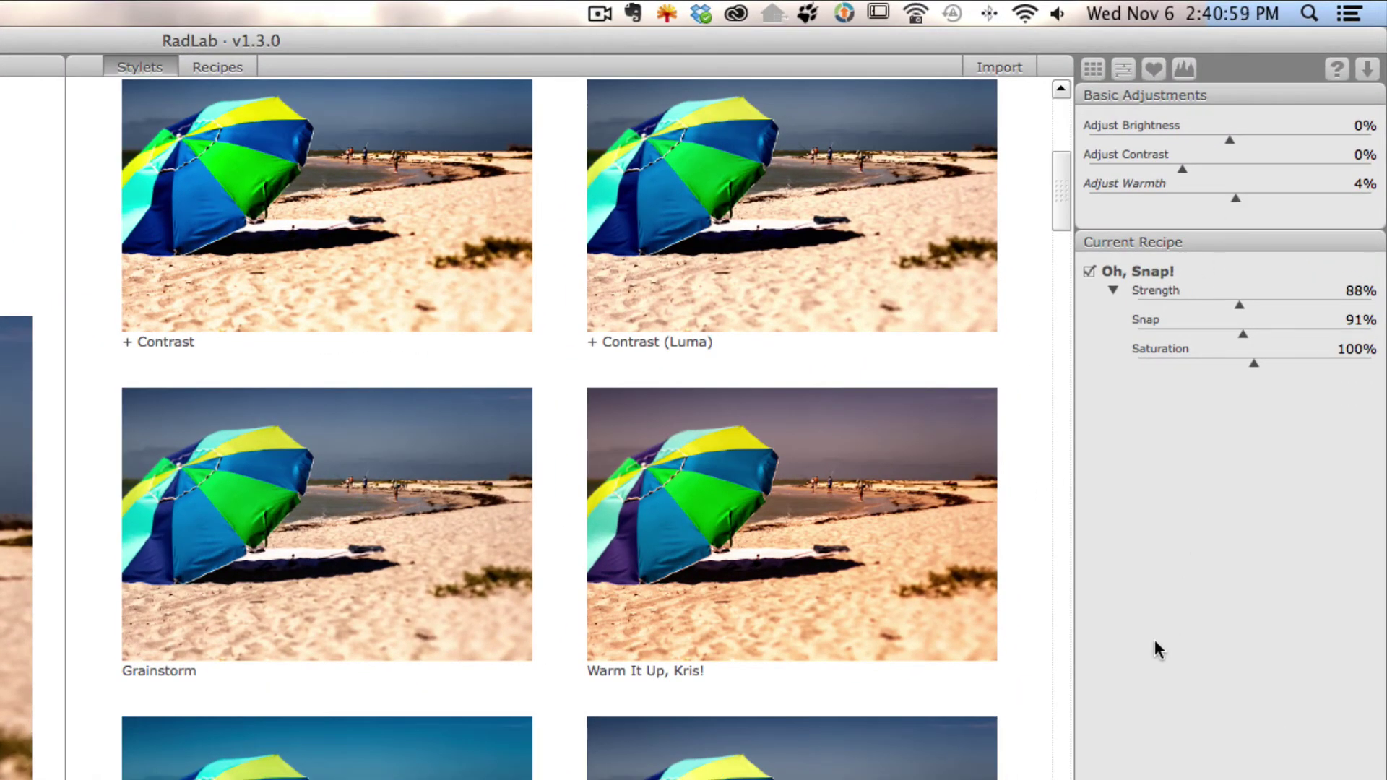
# - Browse the RadLab stylets and preview Sexy 70, Cinnamon Toast, Grandma's Tap Shoes, Lux | Soft, the Get Faded variants, Blueberry Cobbler and Pistachio on the photo
pyautogui.moveTo(1064, 214); pyautogui.dragTo(1130, 478)
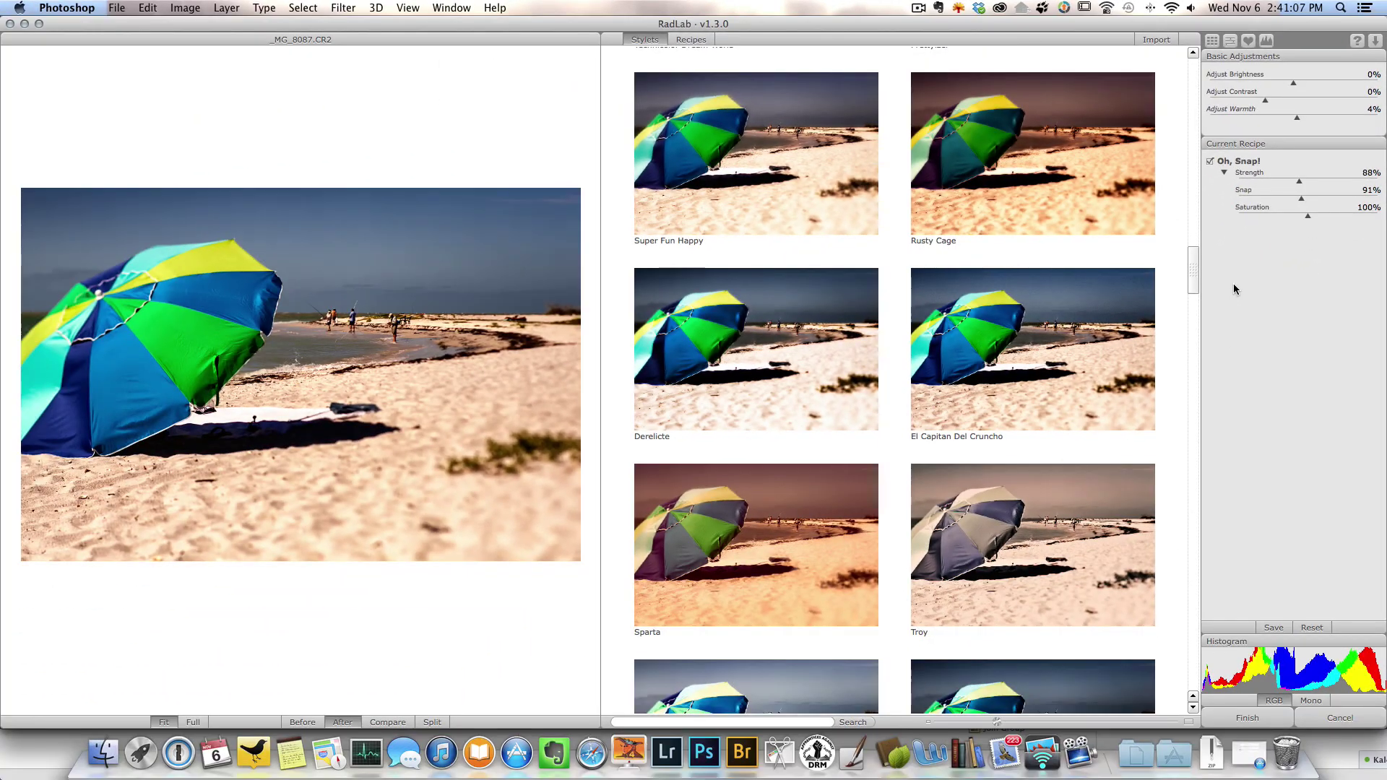
pyautogui.moveTo(1234, 287); pyautogui.dragTo(1241, 388)
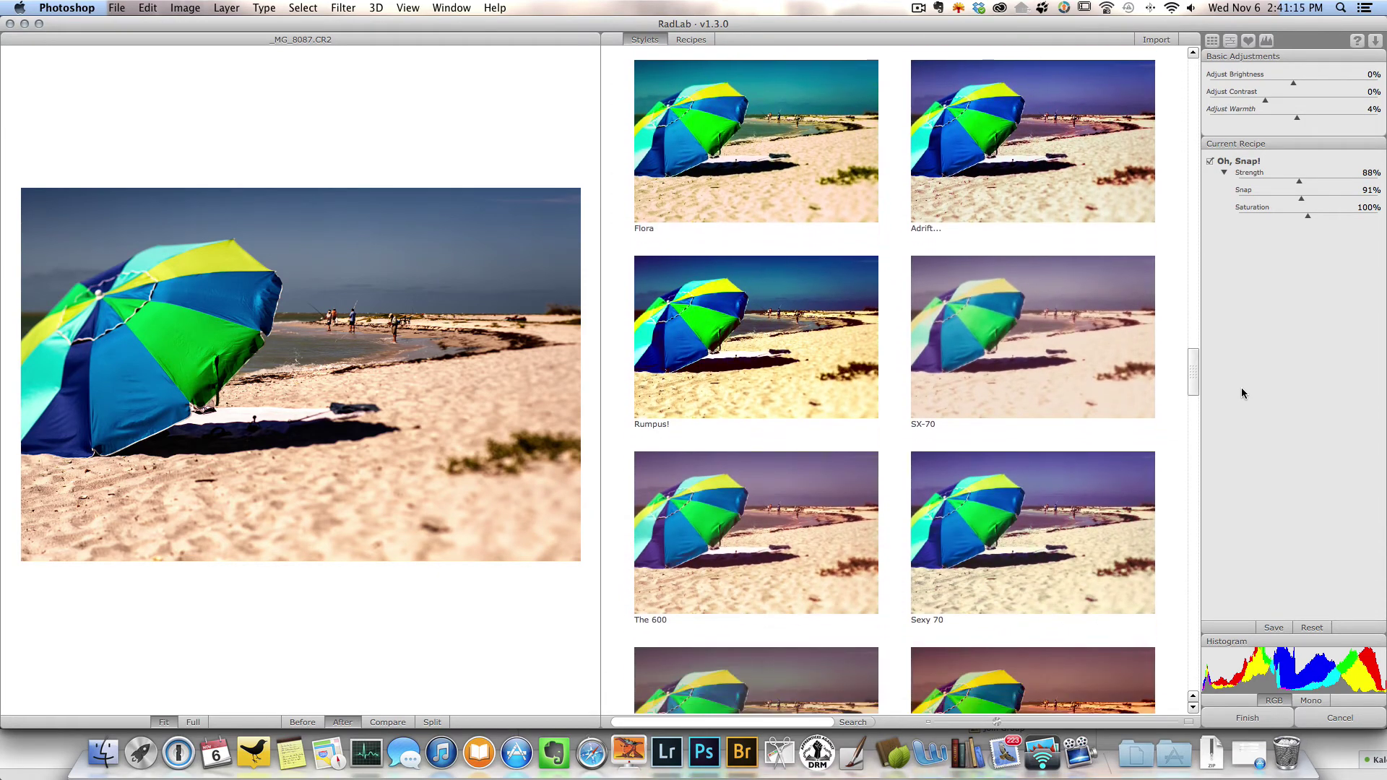
pyautogui.click(1007, 390)
pyautogui.scroll(-5, 1007, 390)
pyautogui.click(1007, 390)
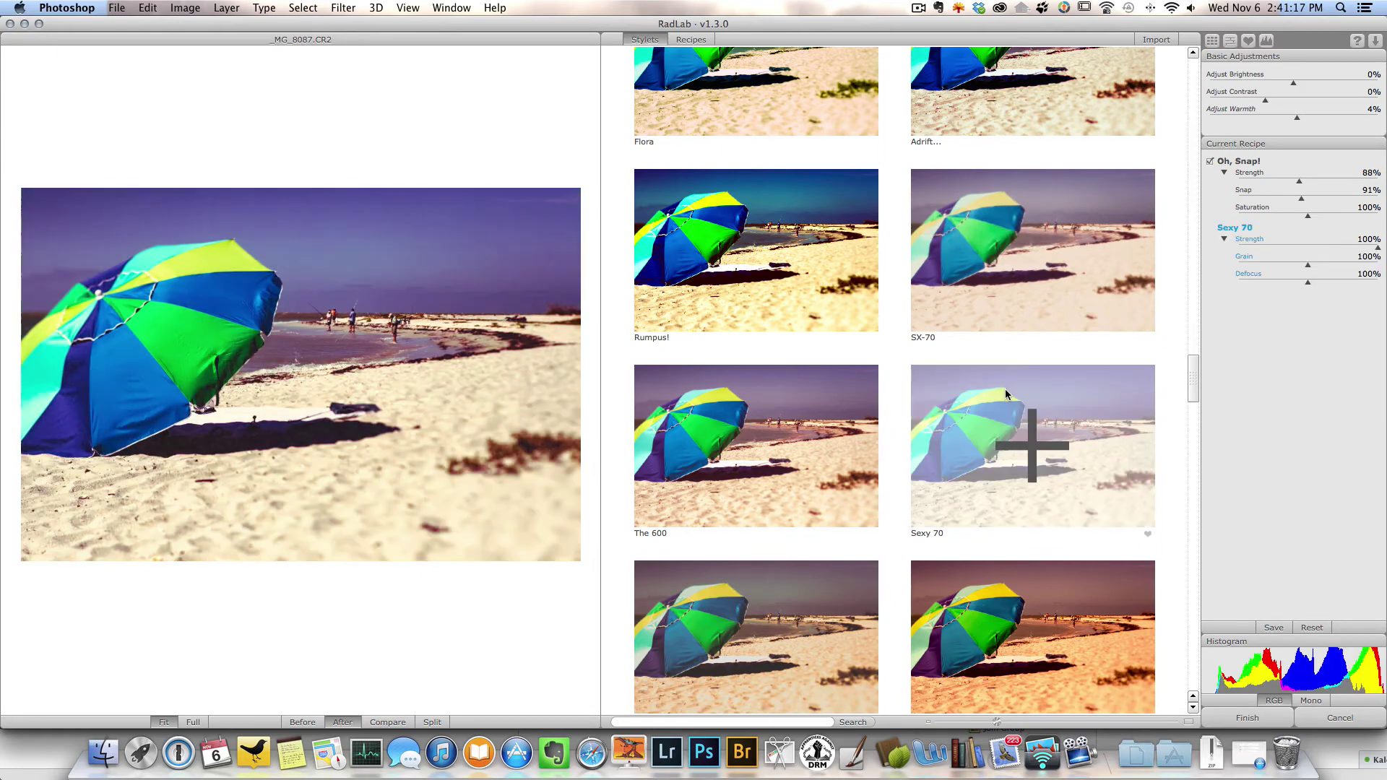
pyautogui.scroll(-2, 1008, 394)
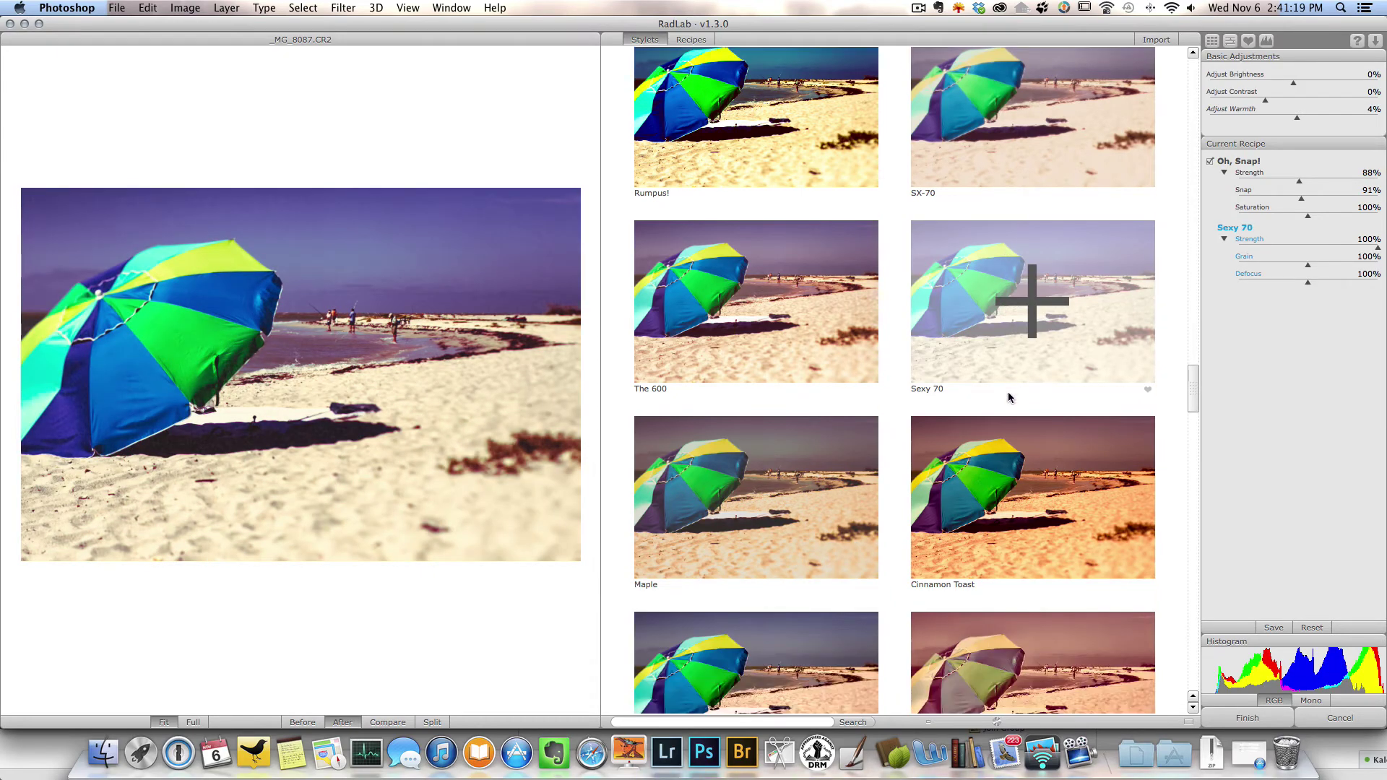
pyautogui.scroll(-3, 1009, 394)
pyautogui.click(1009, 394)
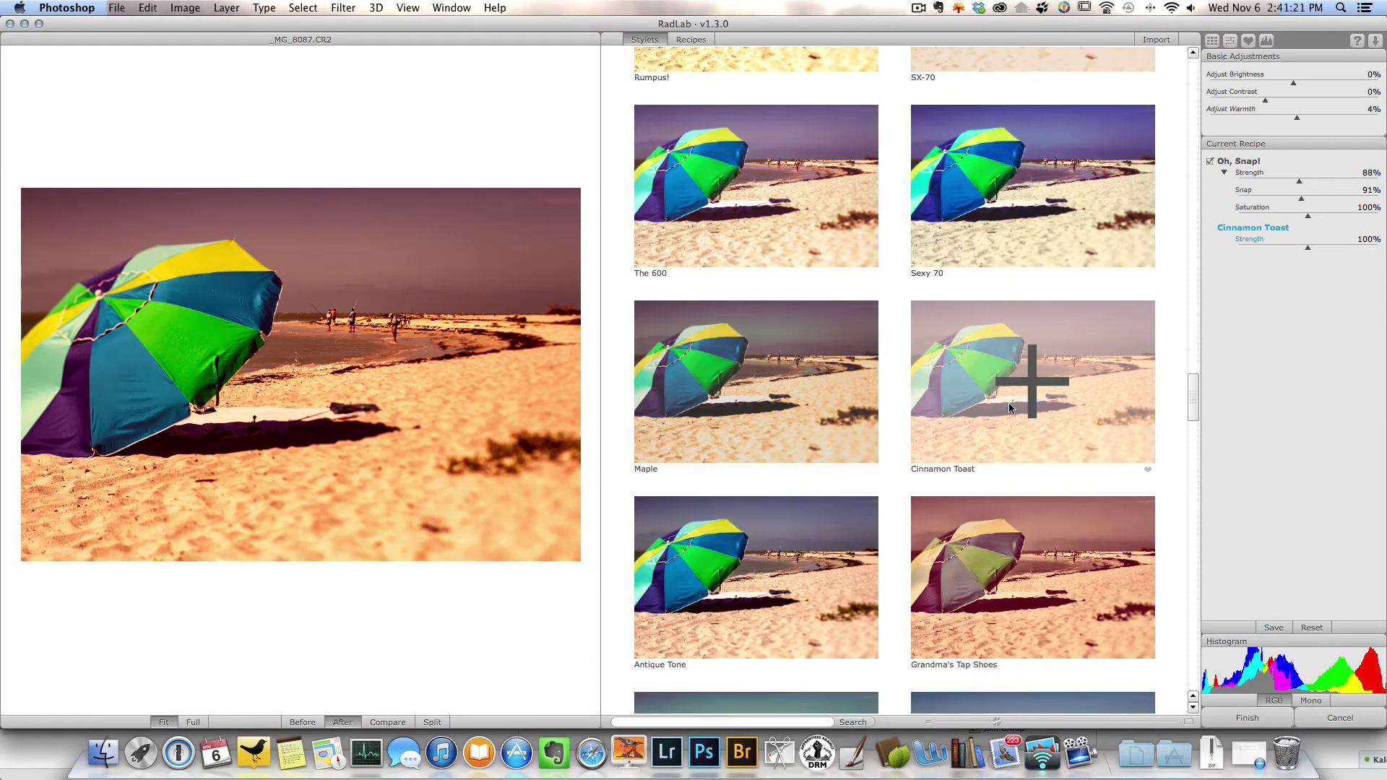
pyautogui.scroll(-1, 1010, 408)
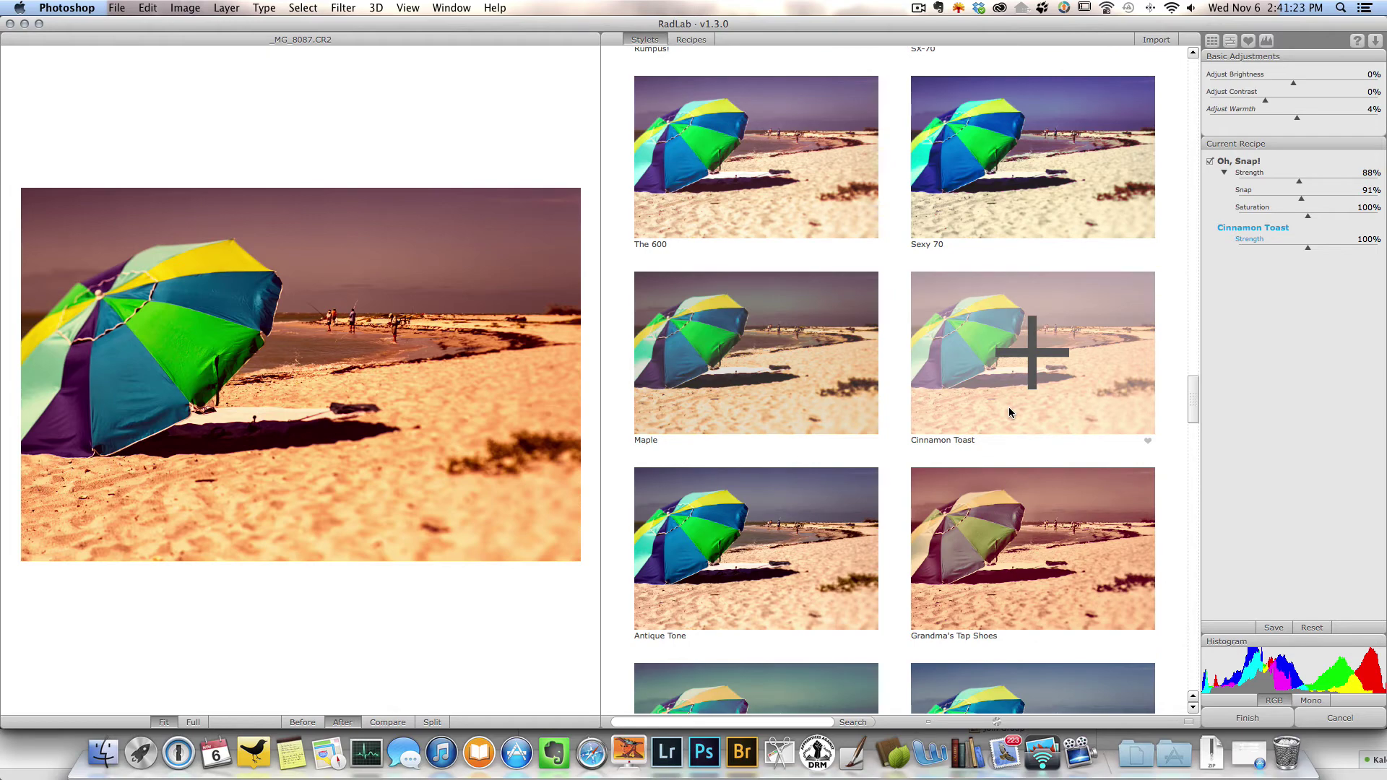
pyautogui.scroll(-1, 1010, 414)
pyautogui.scroll(-4, 1010, 419)
pyautogui.click(1010, 423)
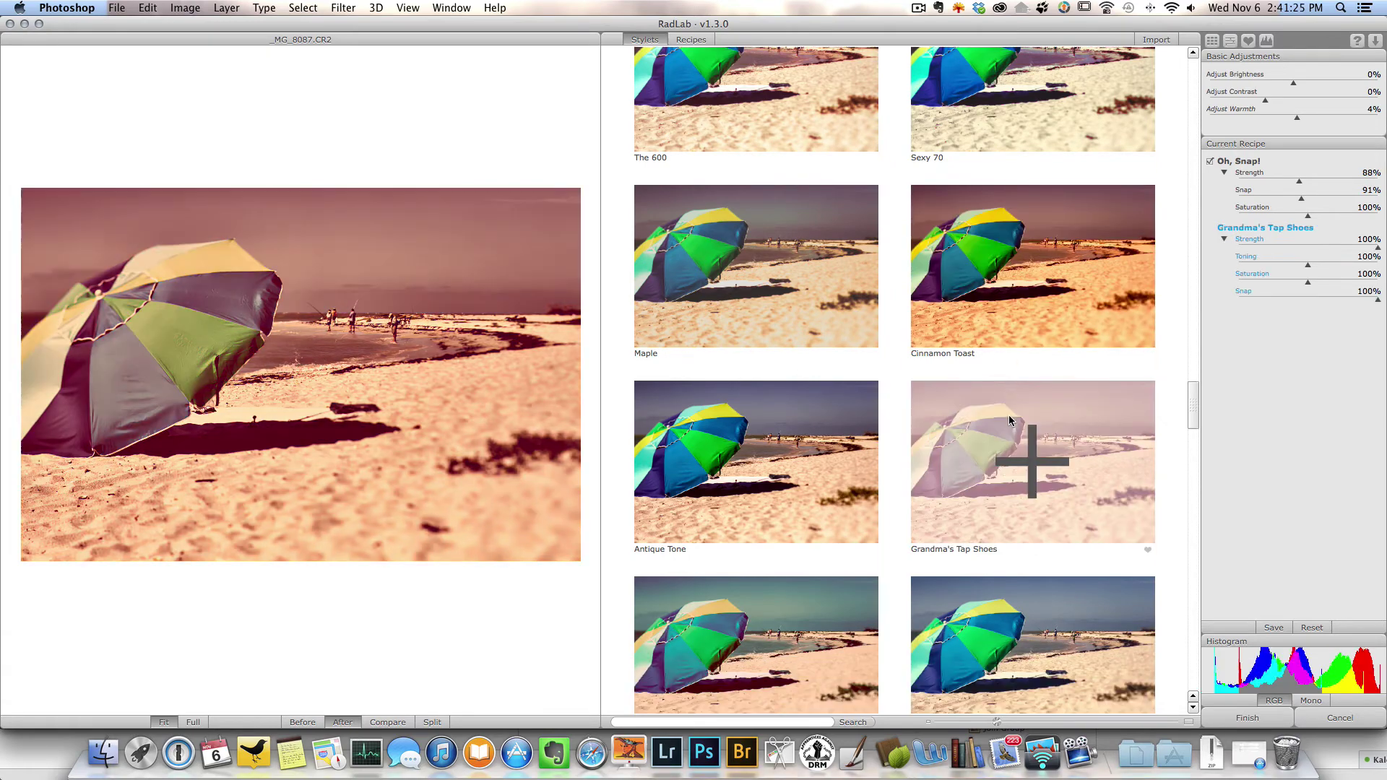
pyautogui.scroll(-5, 1010, 424)
pyautogui.click(1009, 426)
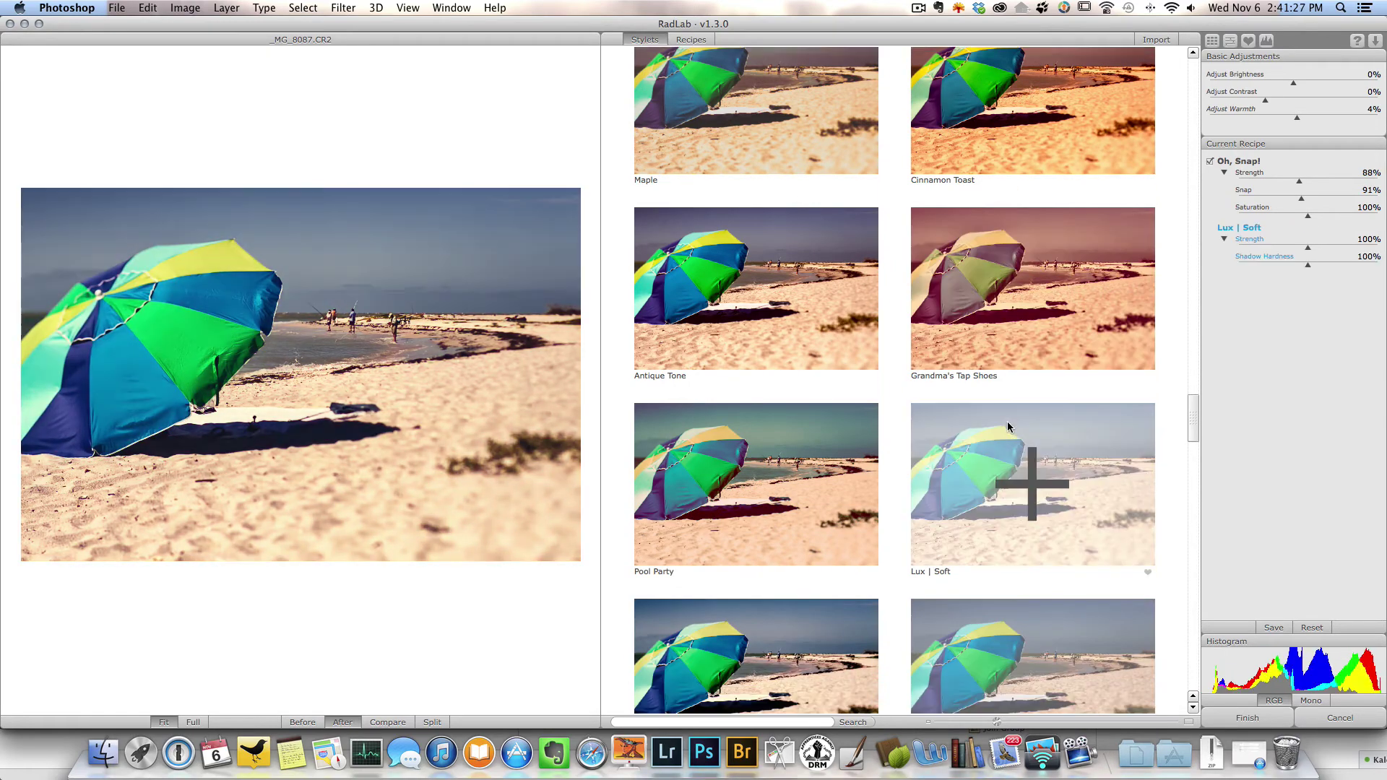
pyautogui.scroll(-8, 1008, 425)
pyautogui.click(1008, 427)
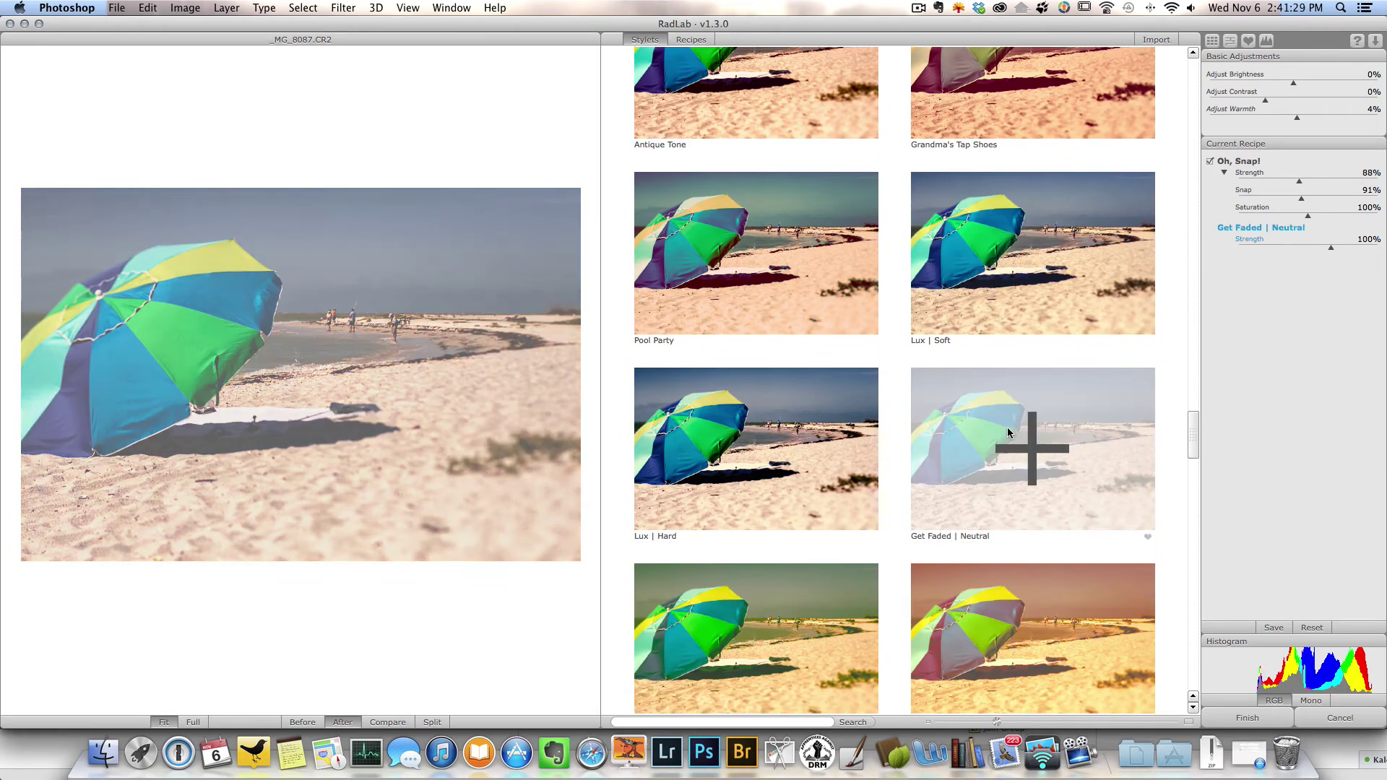
pyautogui.scroll(-6, 1008, 430)
pyautogui.click(1007, 431)
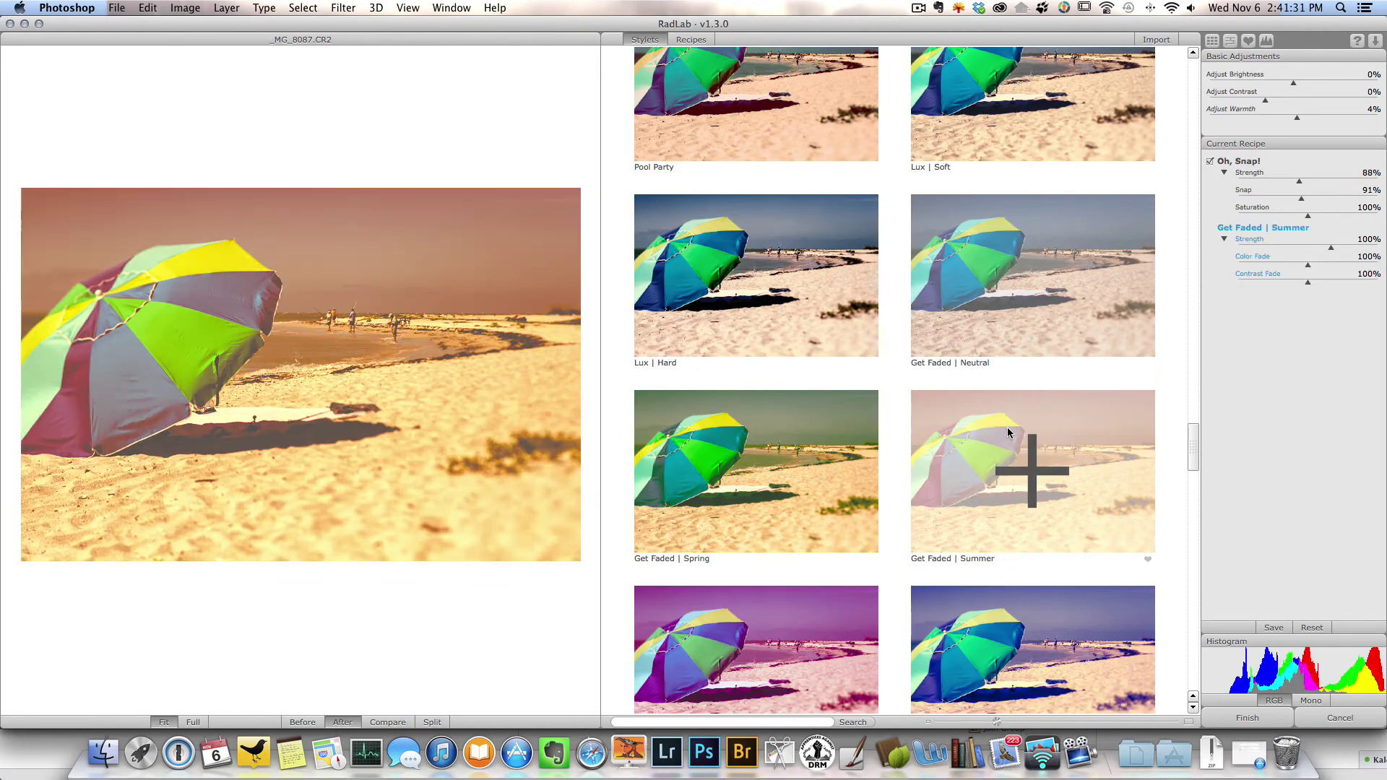
pyautogui.scroll(-3, 1008, 432)
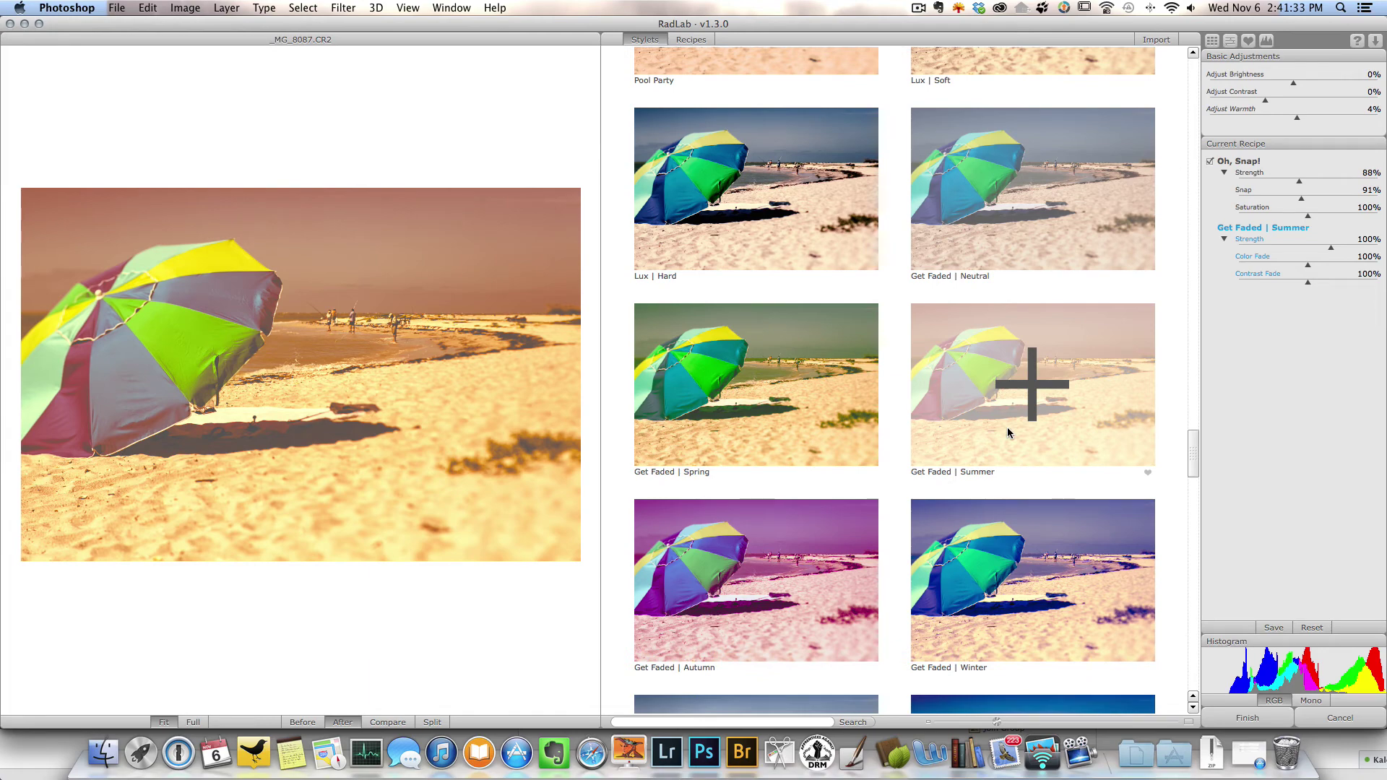
pyautogui.scroll(-8, 1009, 432)
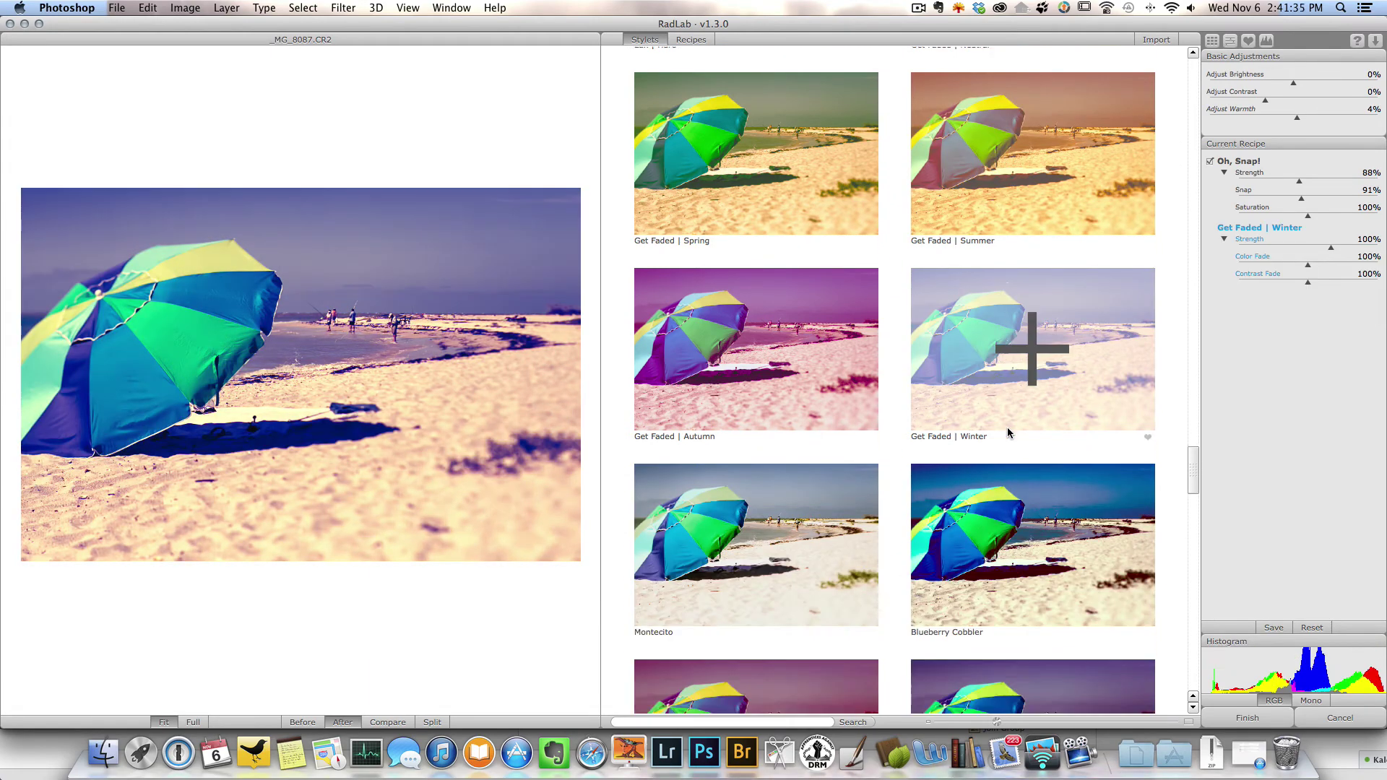
pyautogui.scroll(-8, 1009, 432)
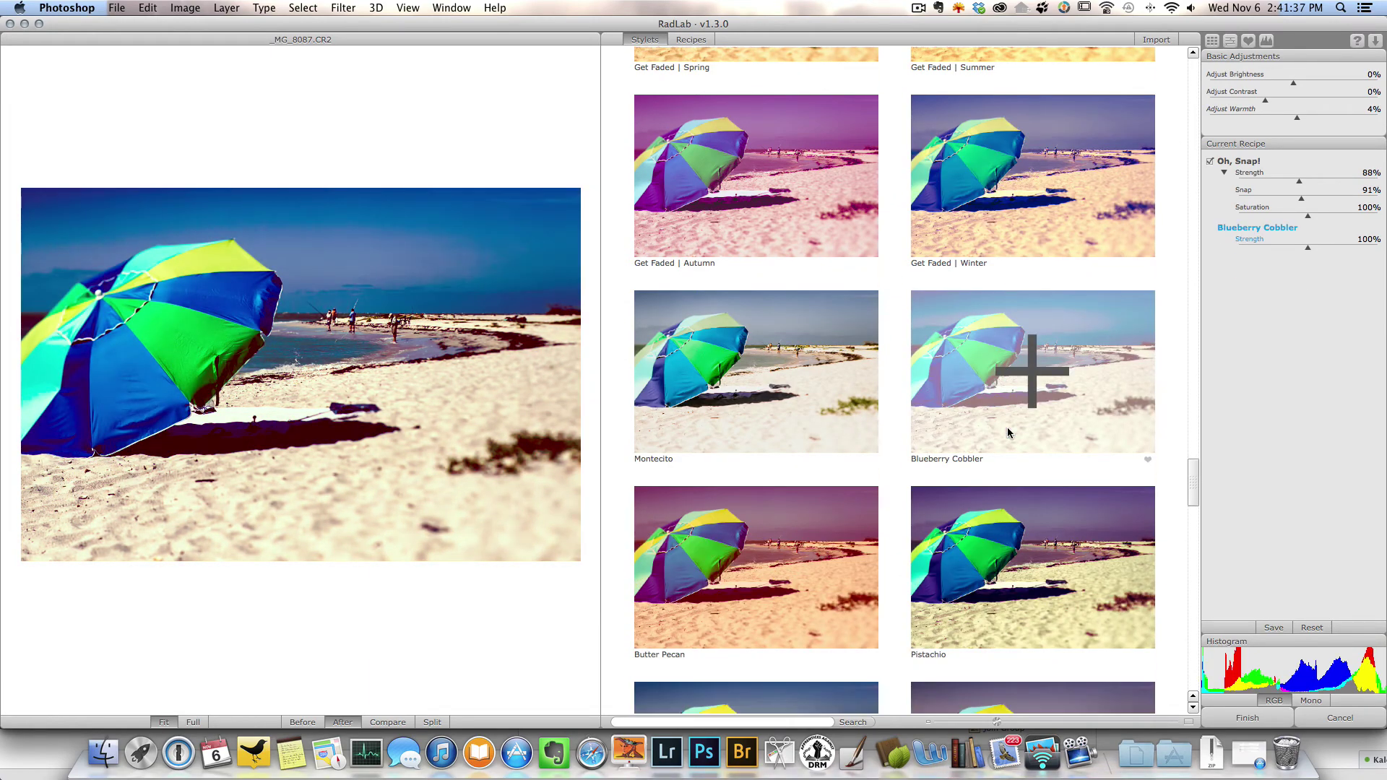
pyautogui.scroll(-4, 1008, 432)
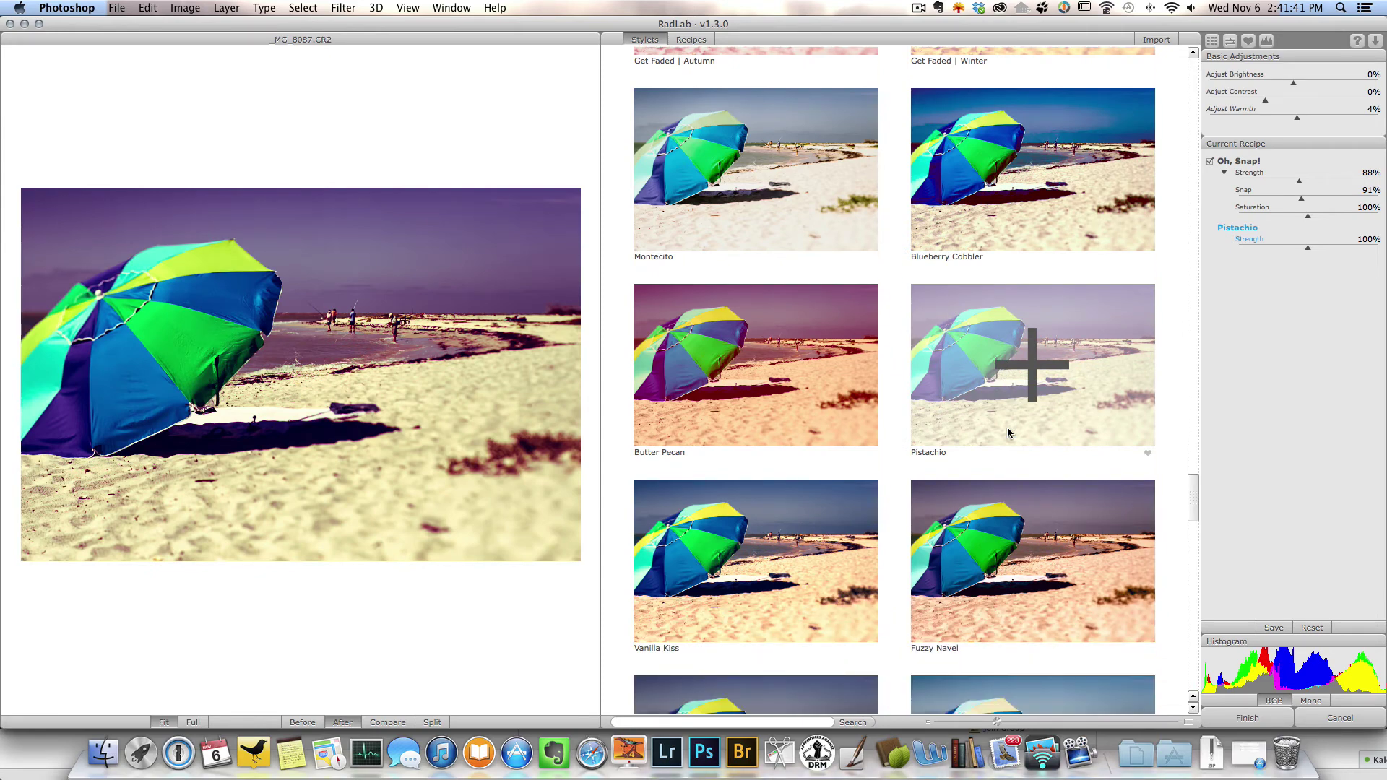
# - Add the Vanilla Kiss stylet to the current recipe and lower its Strength below 100%
pyautogui.click(821, 560)
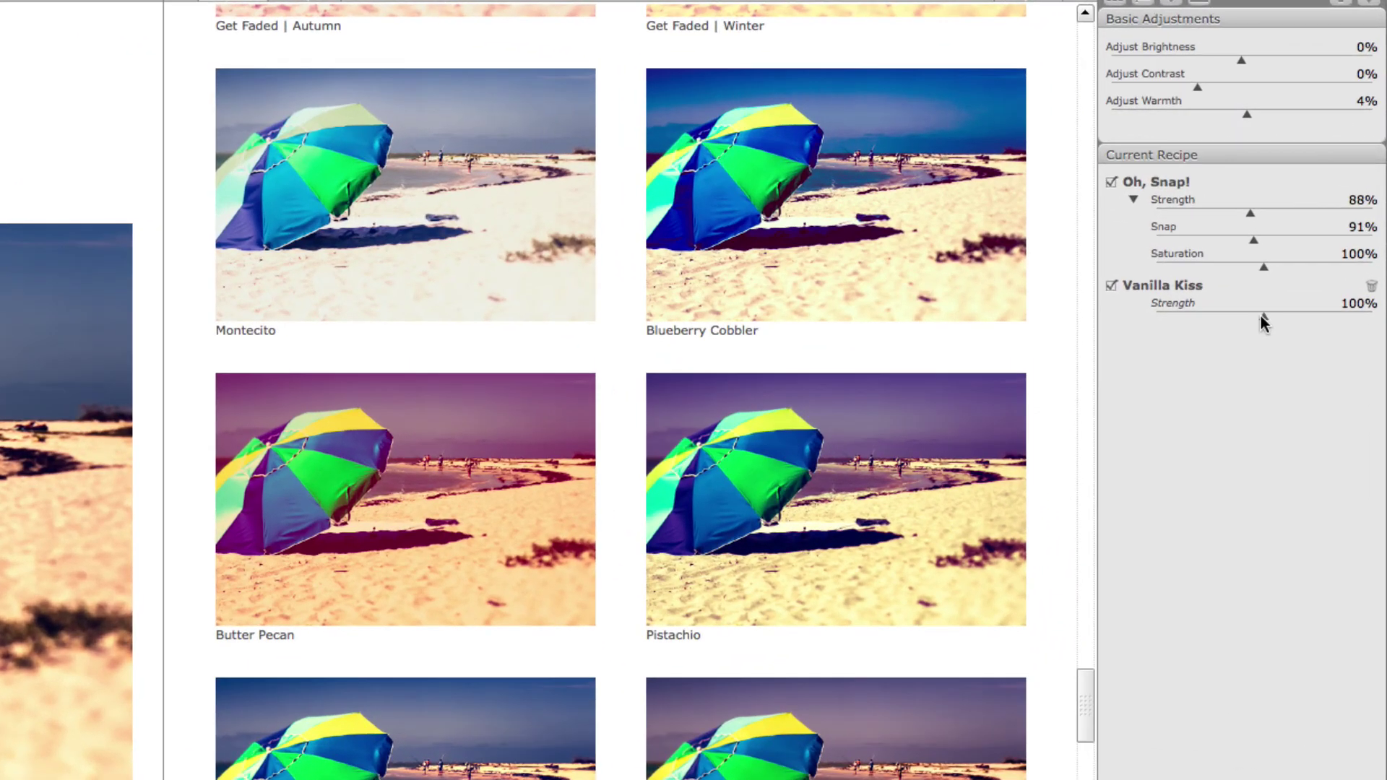
pyautogui.moveTo(1307, 247); pyautogui.dragTo(1303, 247)
pyautogui.moveTo(1257, 316); pyautogui.dragTo(1240, 329)
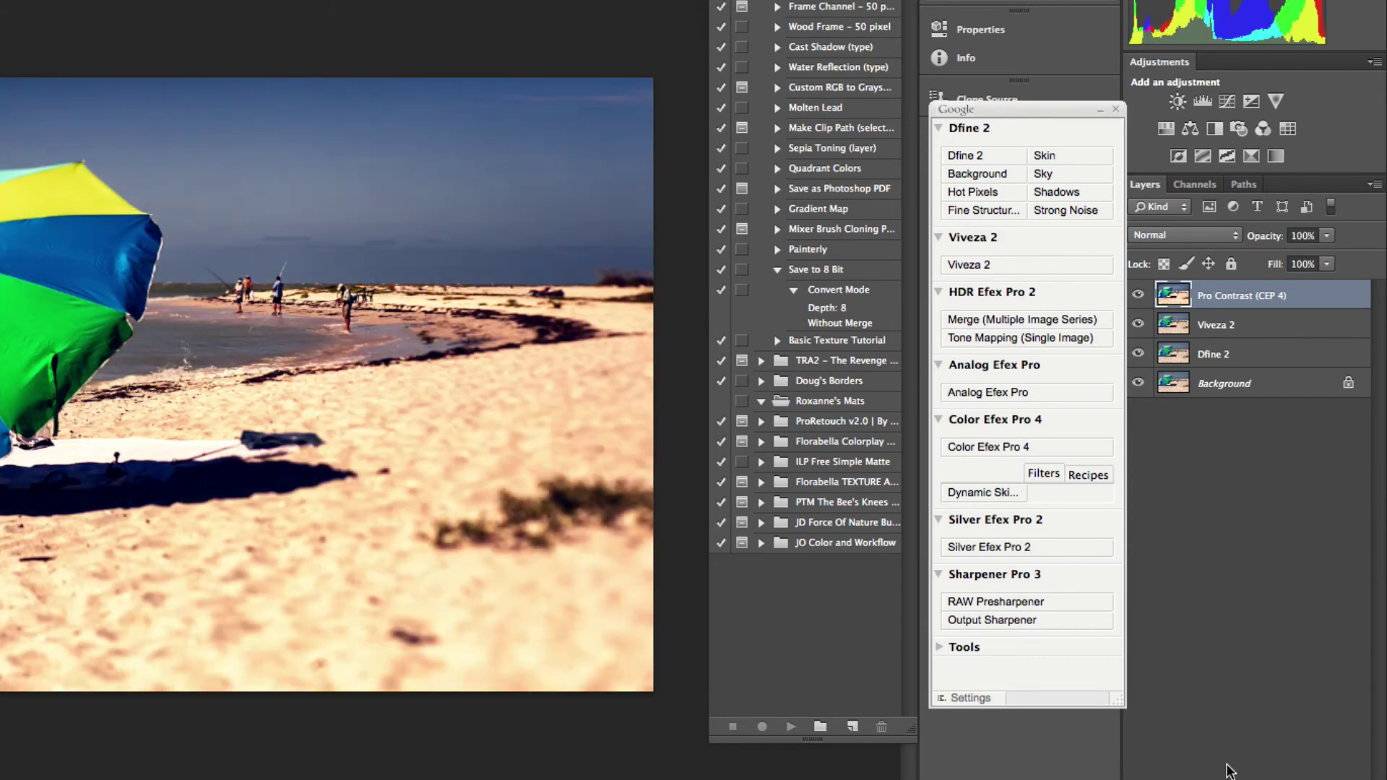
# - Flatten the layers into a single background and convert the image to 8 Bits/Channel
pyautogui.click(1326, 236)
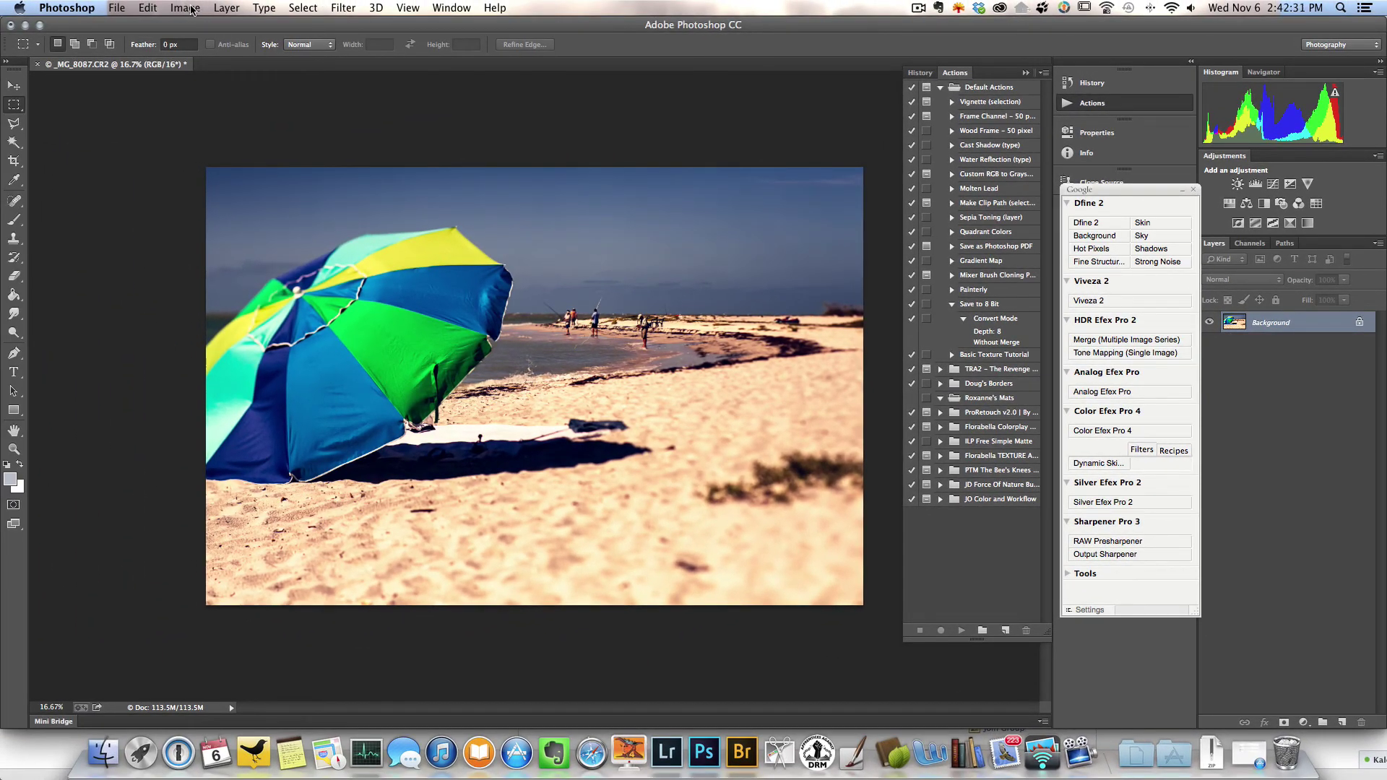
pyautogui.click(192, 8)
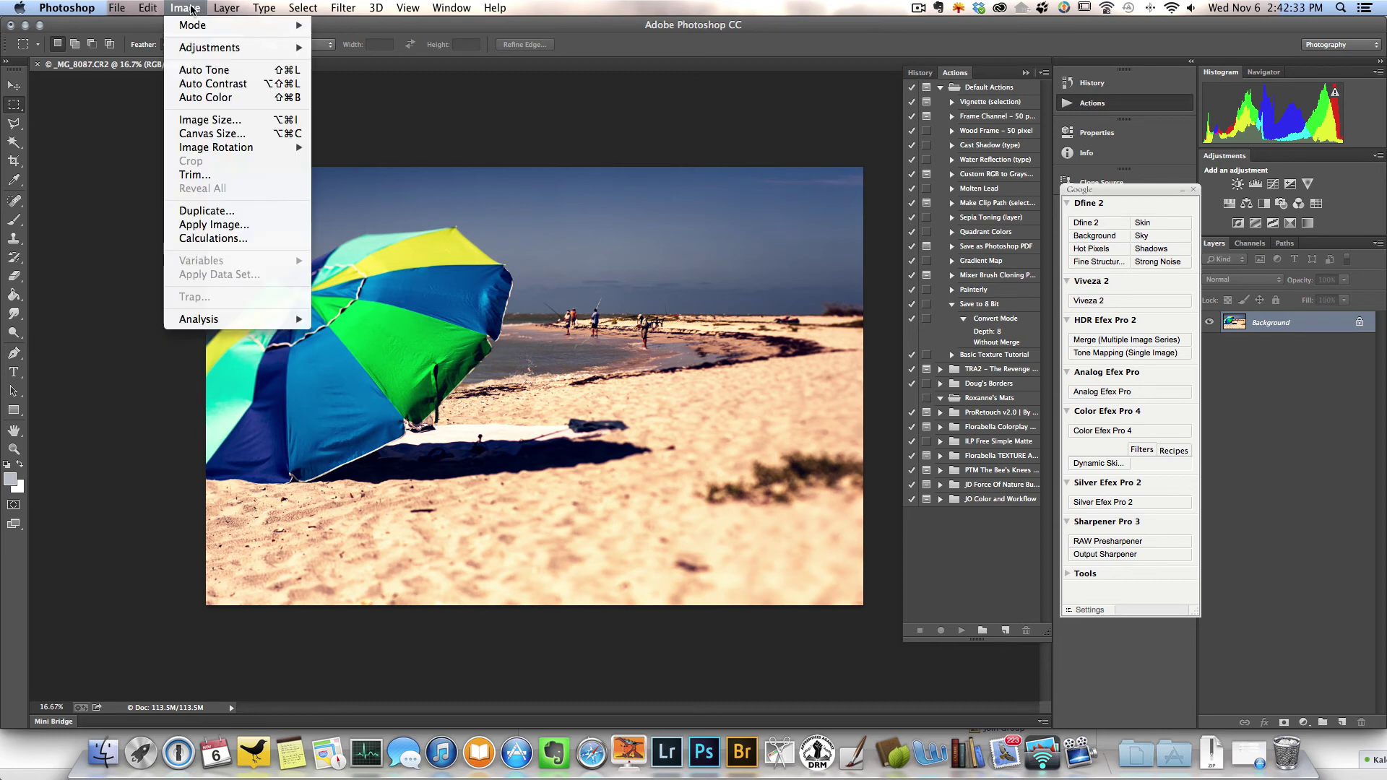
pyautogui.moveTo(191, 26)
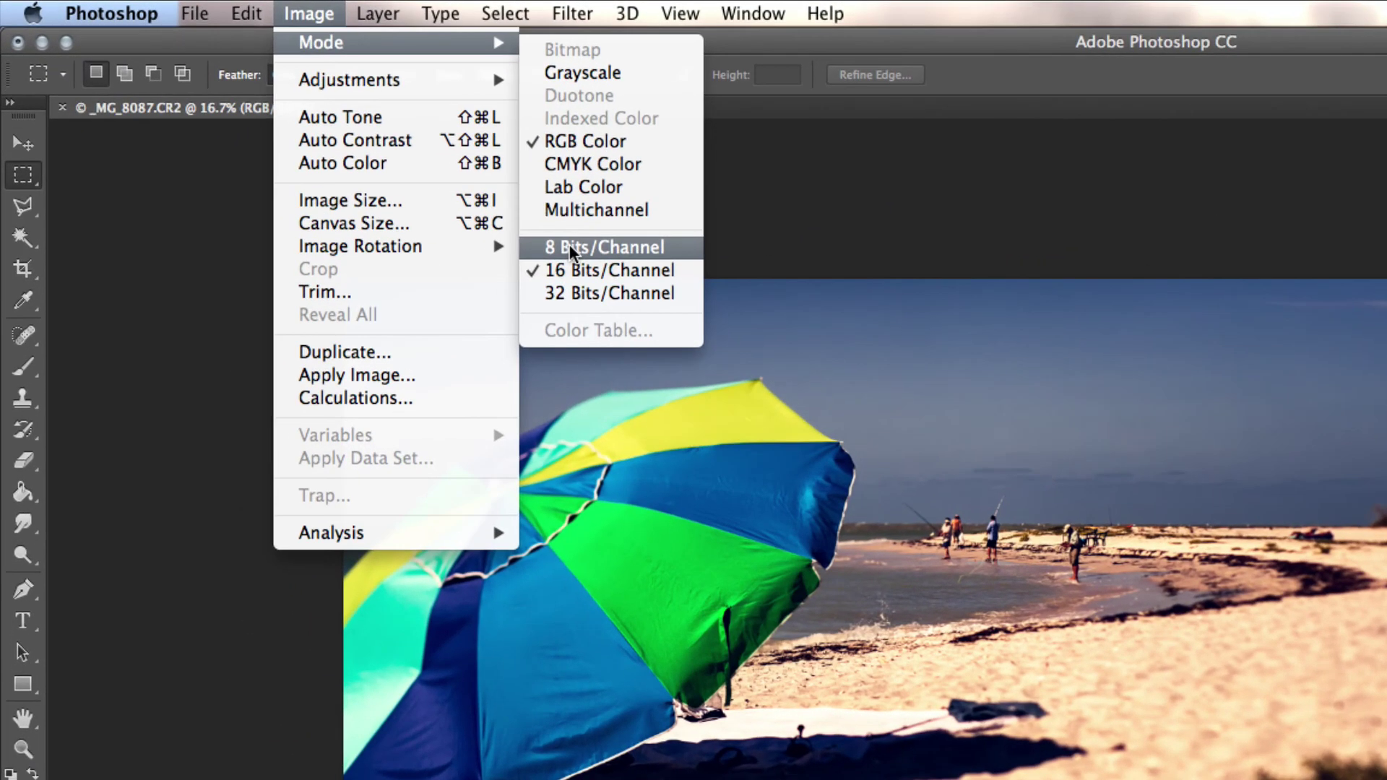
pyautogui.click(569, 247)
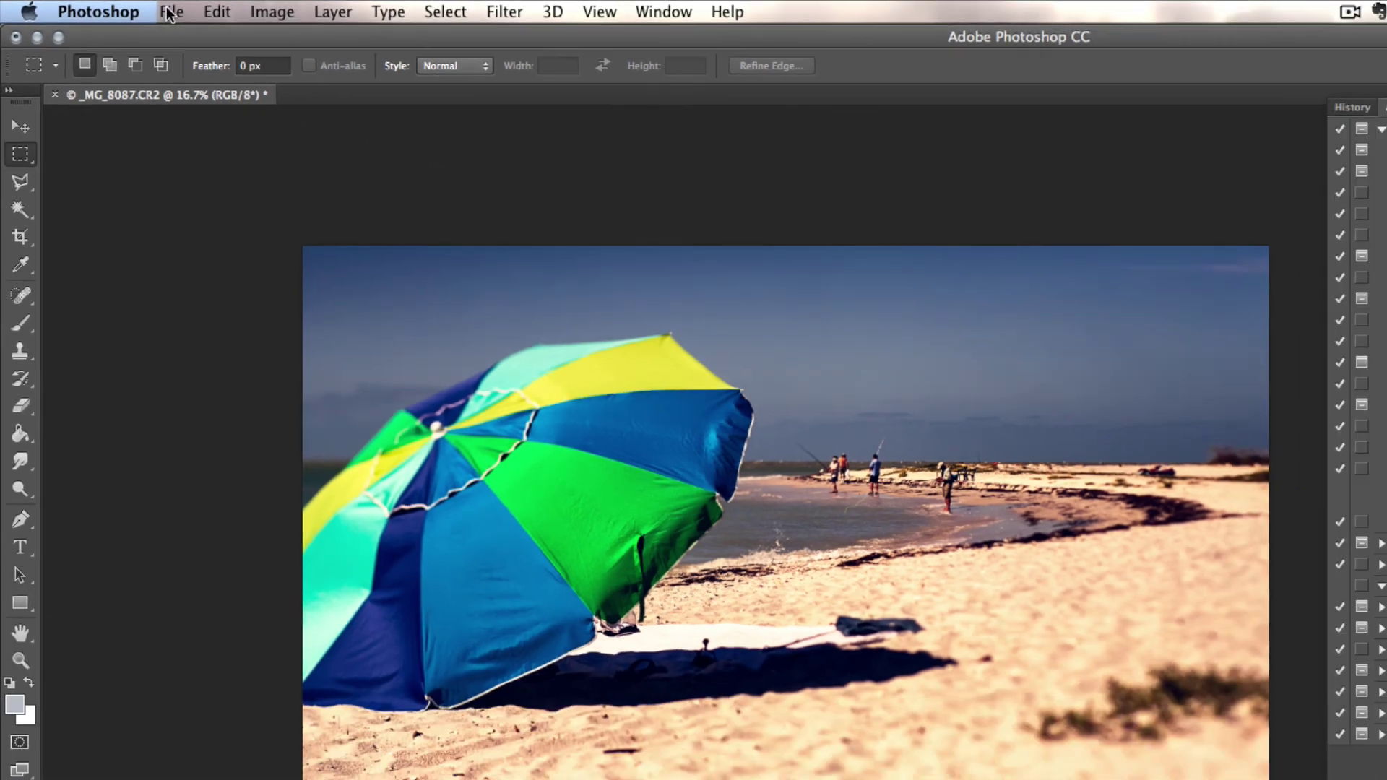
# - Start saving the flattened image as a new file with TIFF as the format
pyautogui.click(168, 13)
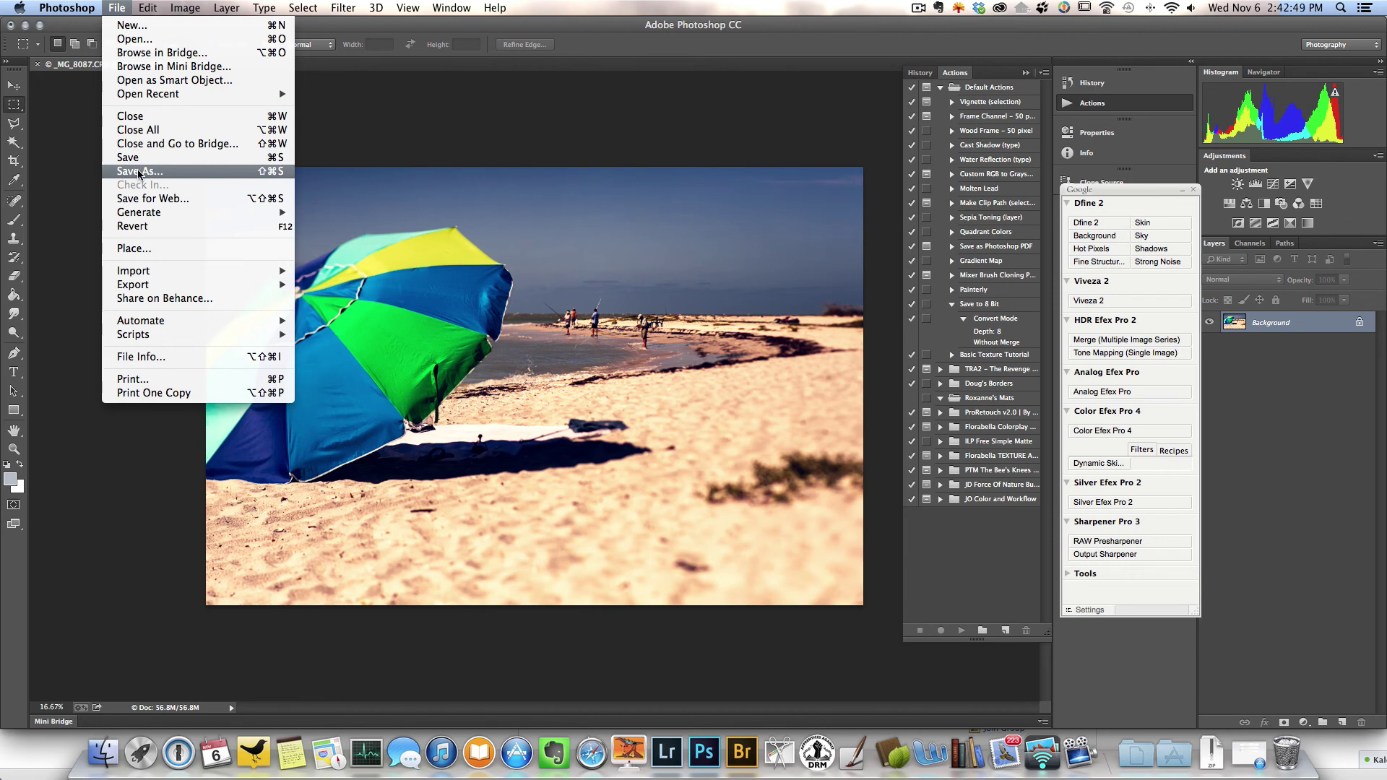
pyautogui.click(139, 171)
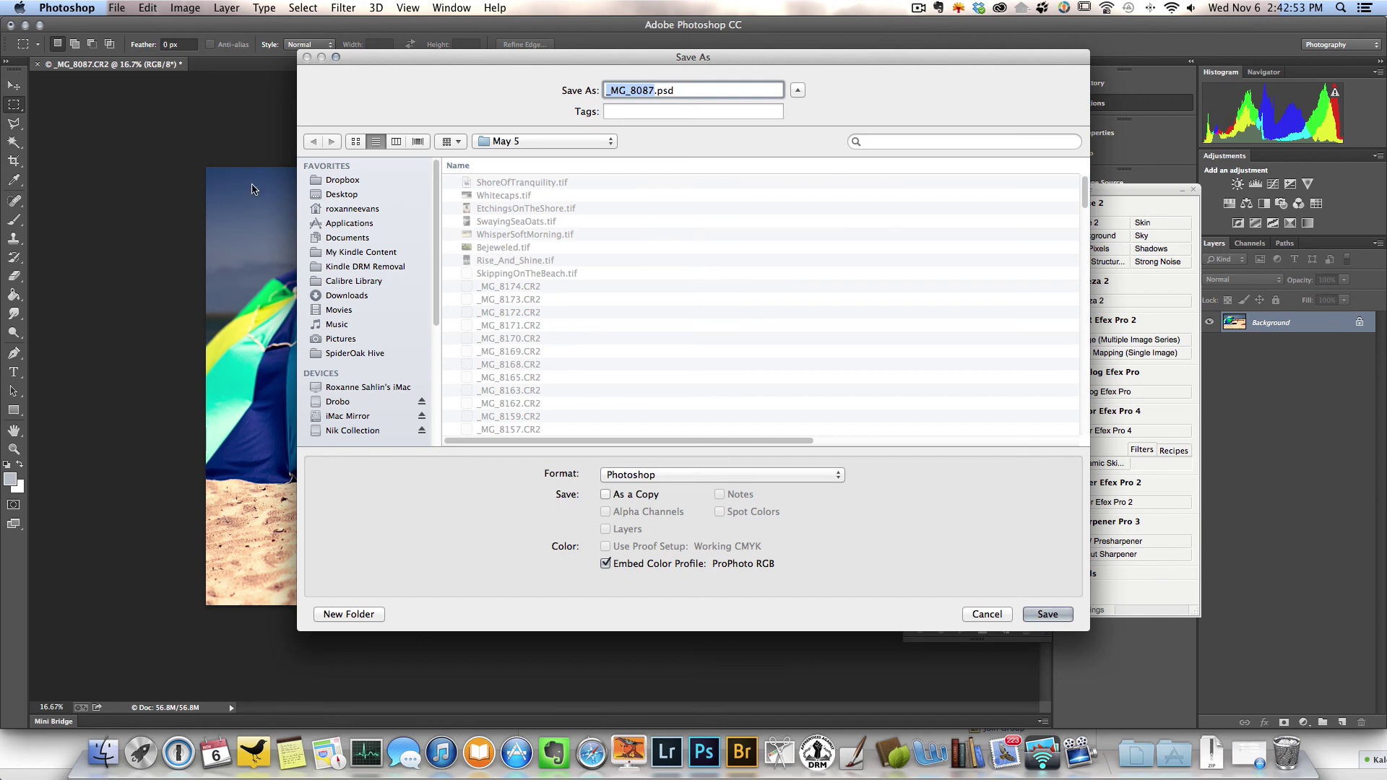
pyautogui.click(620, 478)
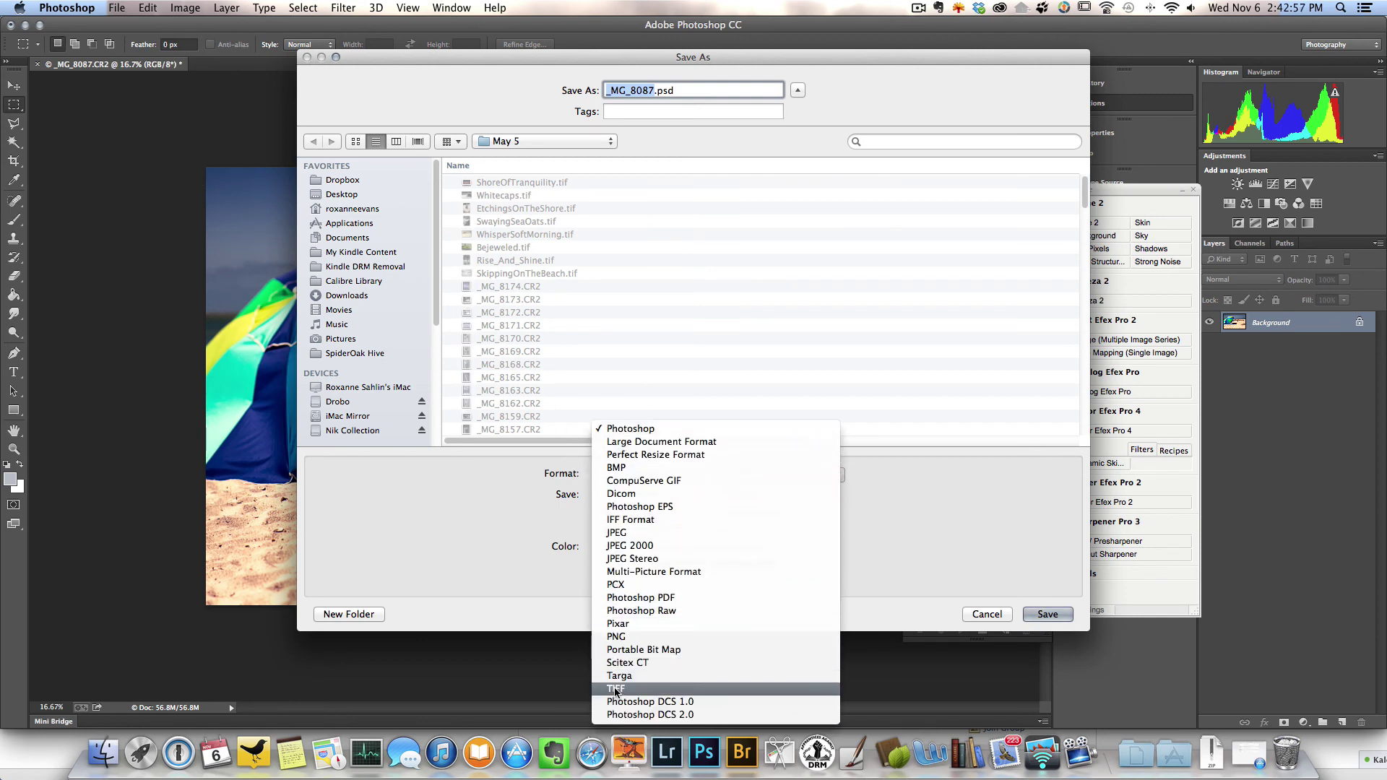
pyautogui.click(616, 689)
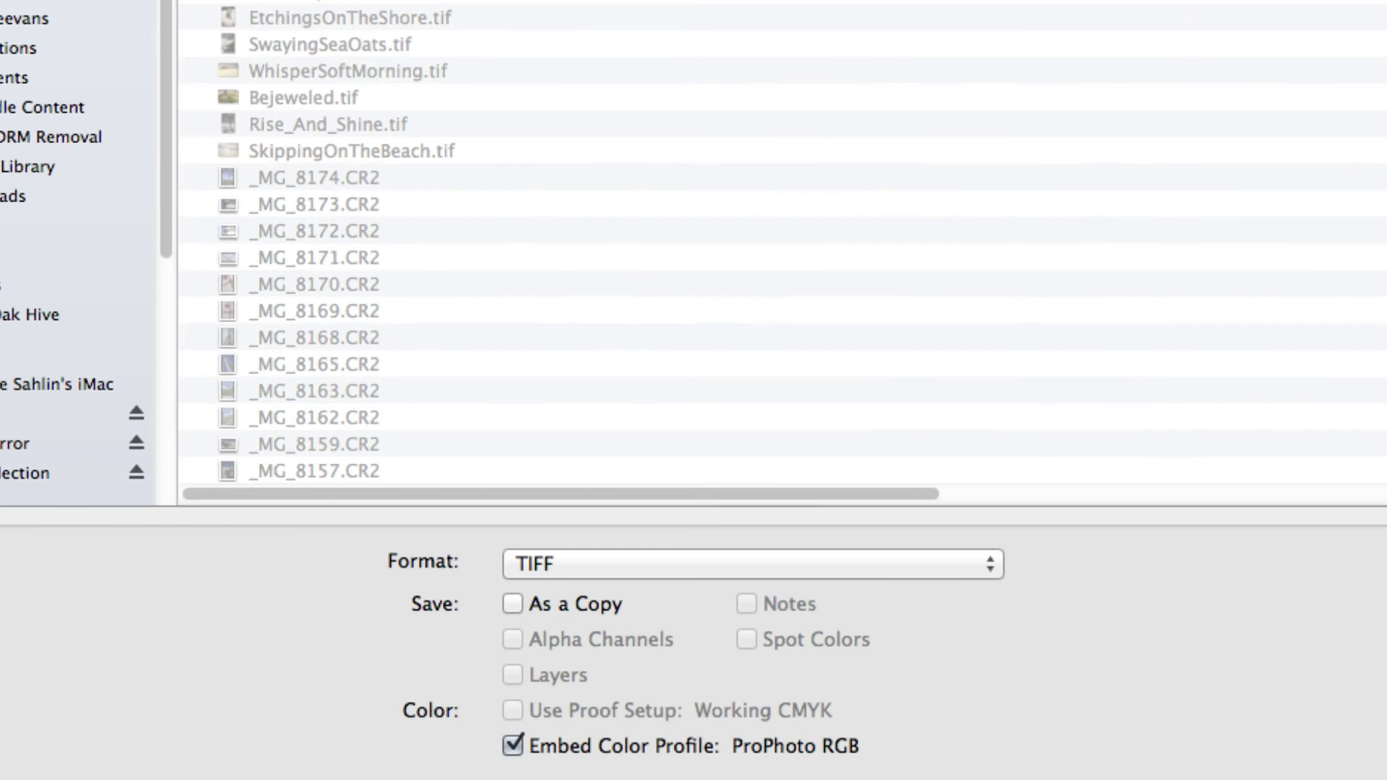